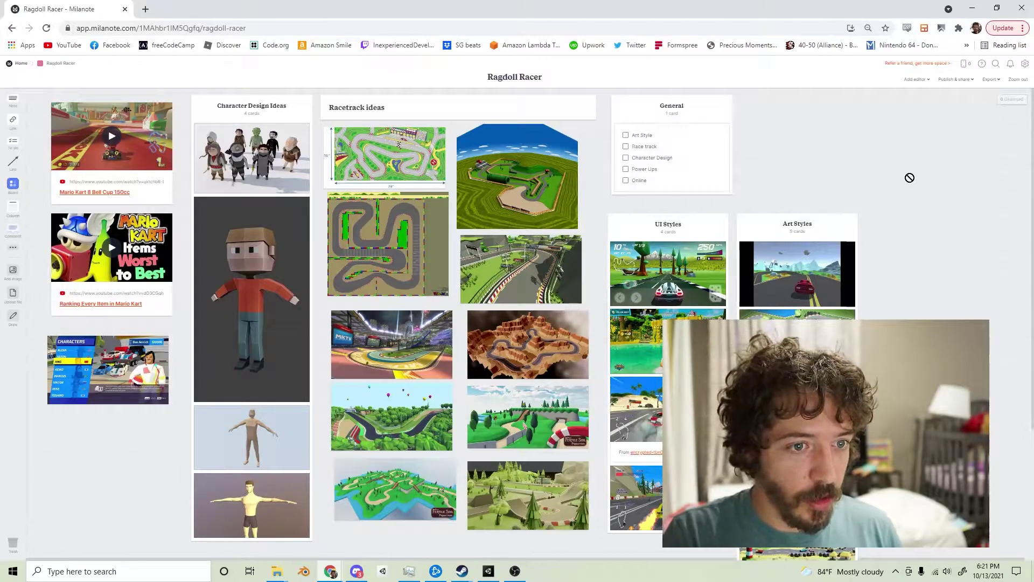
- Drag the Art Styles column header a short way right on the Ragdoll Racer board
left_click_drag(909, 178, 823, 231)
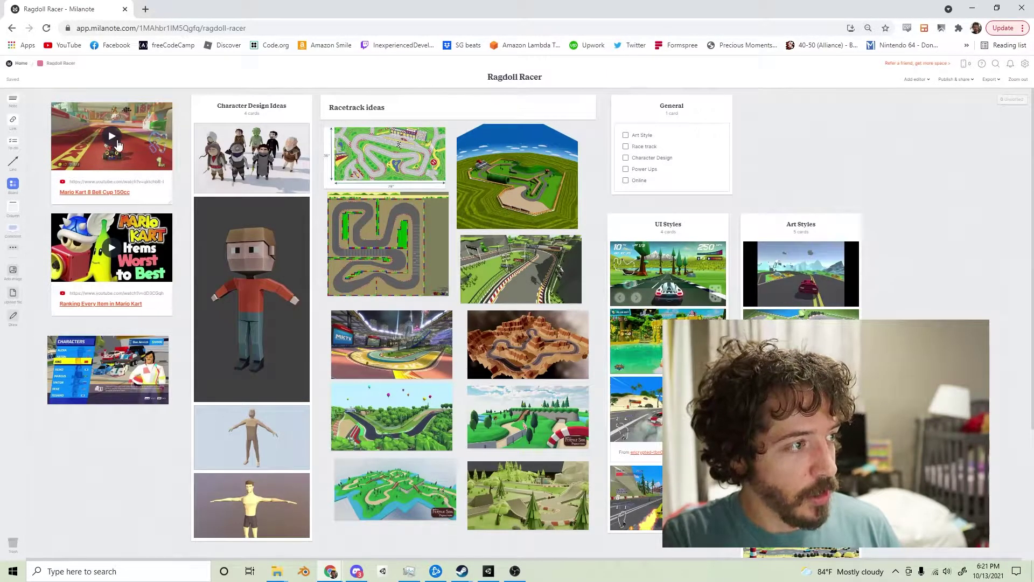
- Preview the CHARACTERS, UI Styles car, Art Styles car and racetrack images full size, closing each
double_click(107, 369)
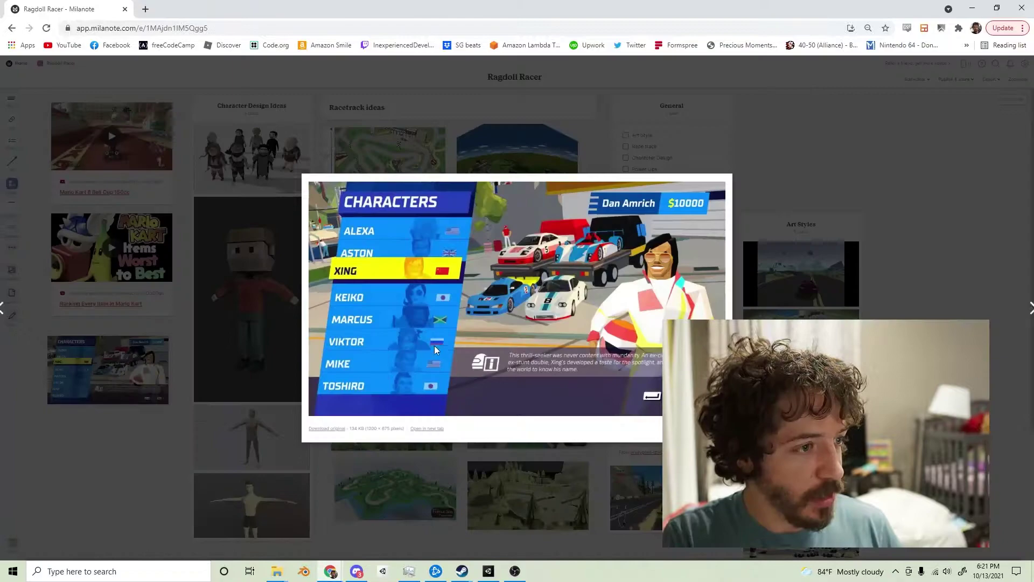
left_click(943, 190)
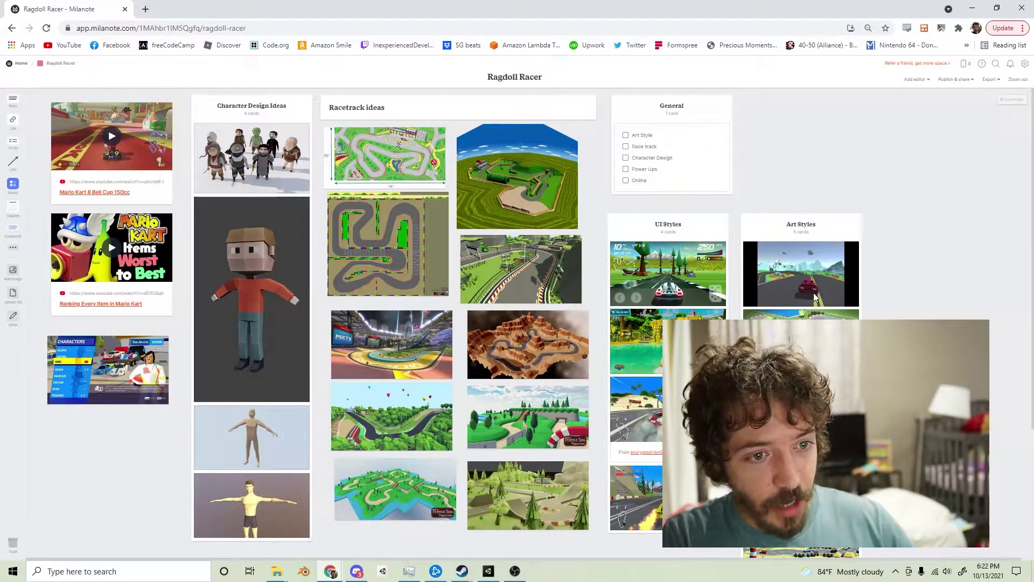
double_click(640, 271)
left_click(872, 279)
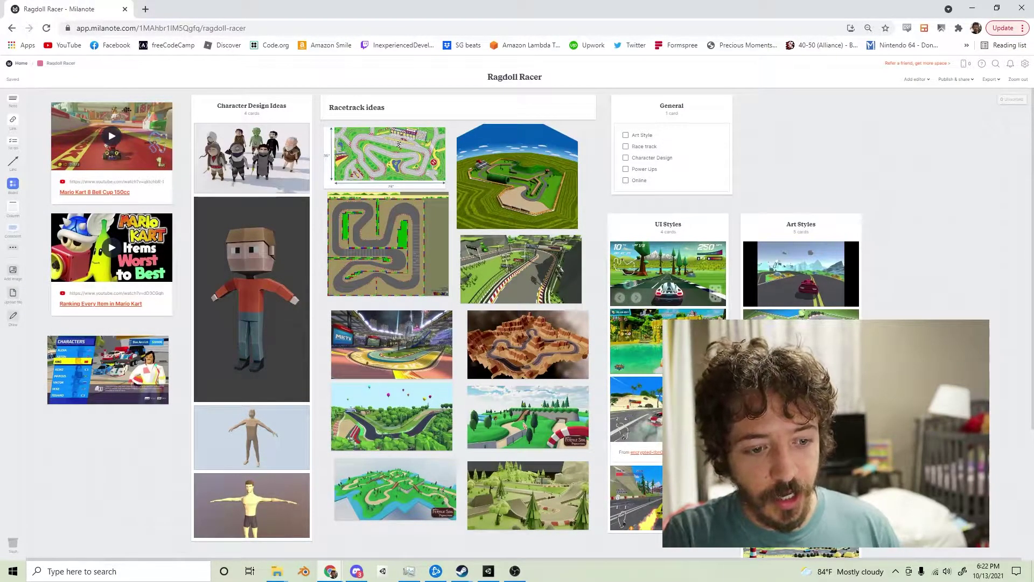
double_click(799, 275)
left_click(965, 314)
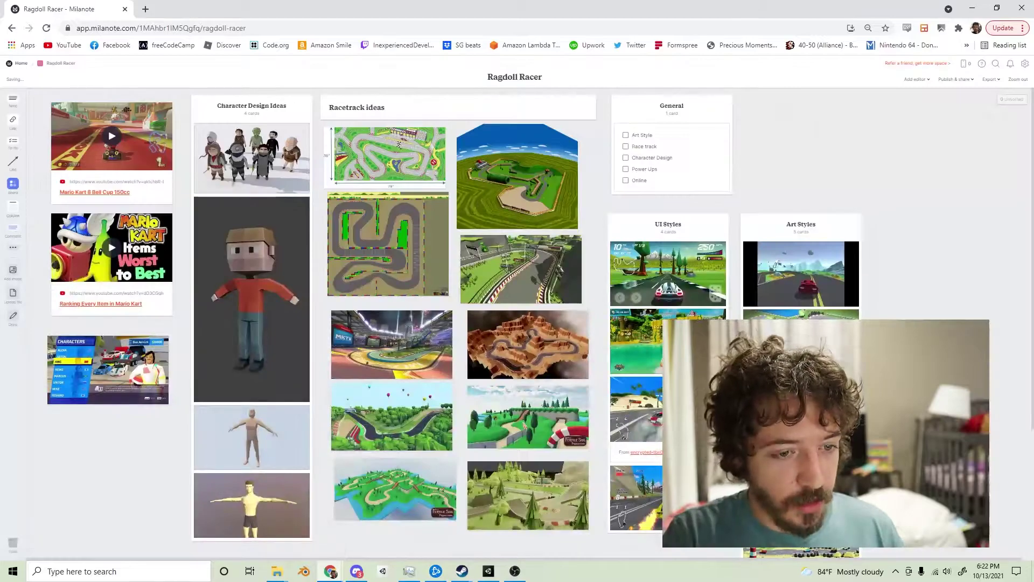
double_click(801, 350)
key("Escape")
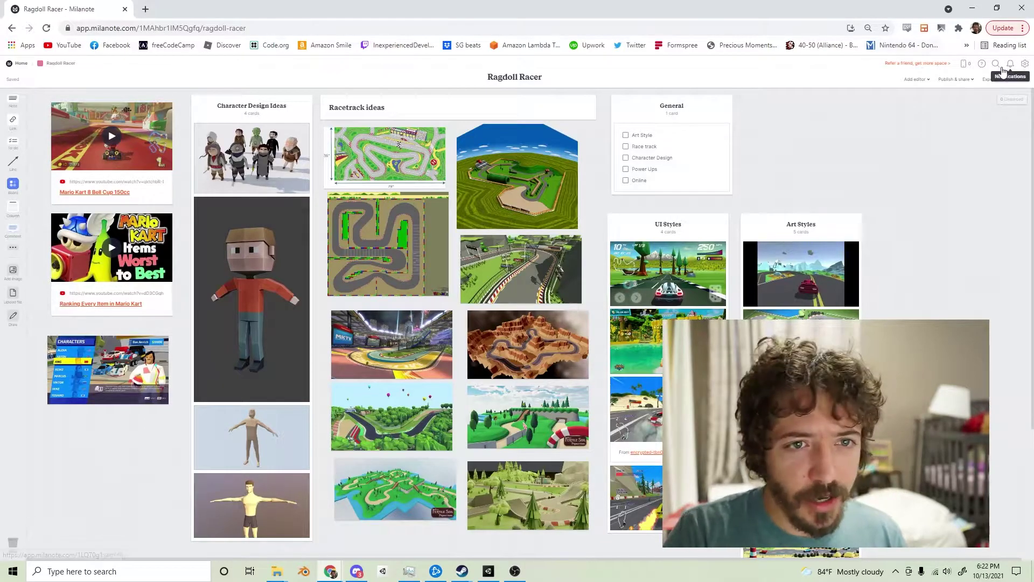
- Return to the home page listing all boards
left_click(20, 64)
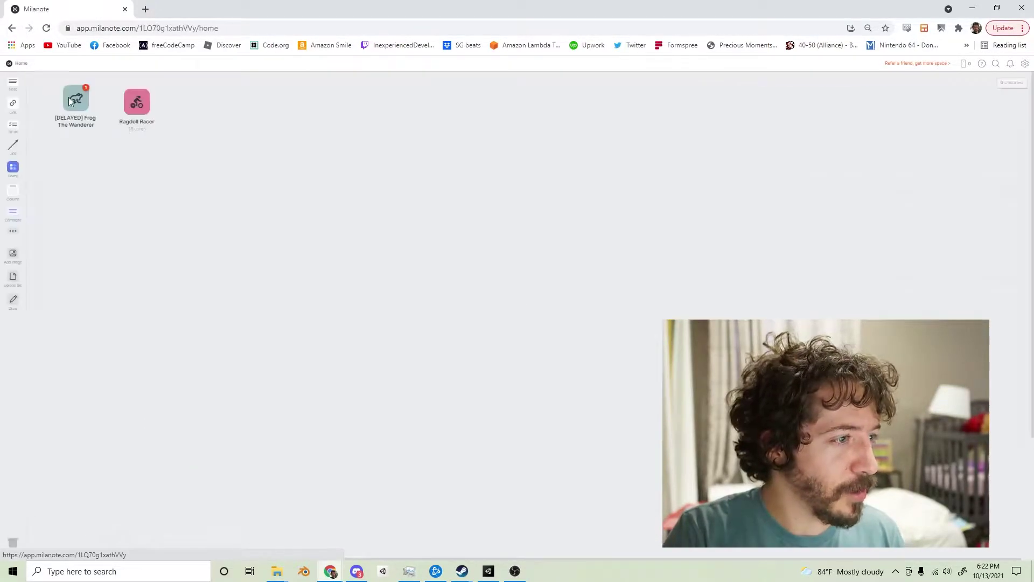
right_click(189, 115)
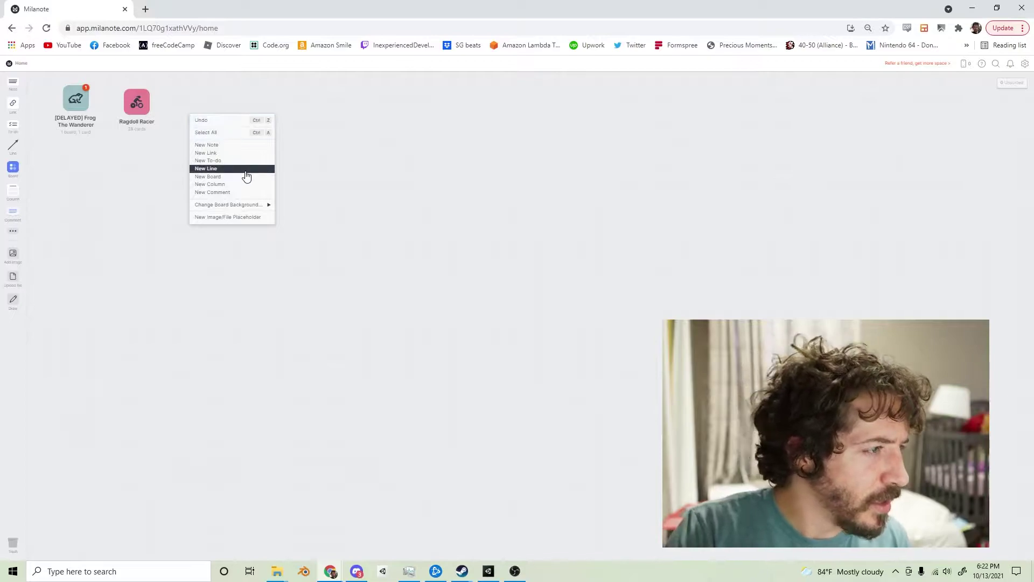
key("Escape")
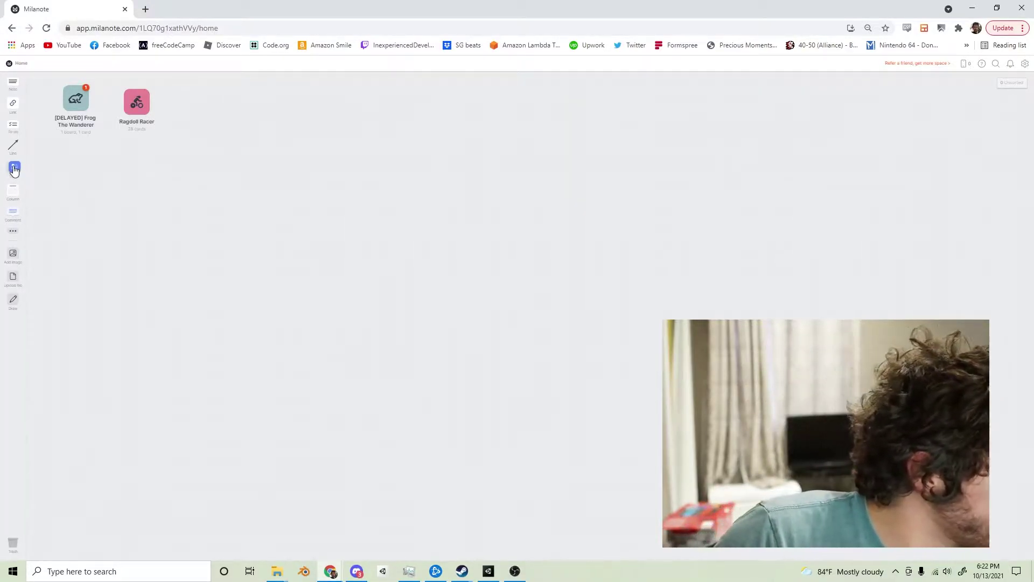
- Add a board titled 'New Game' to the home page and open it
left_click_drag(13, 167, 208, 127)
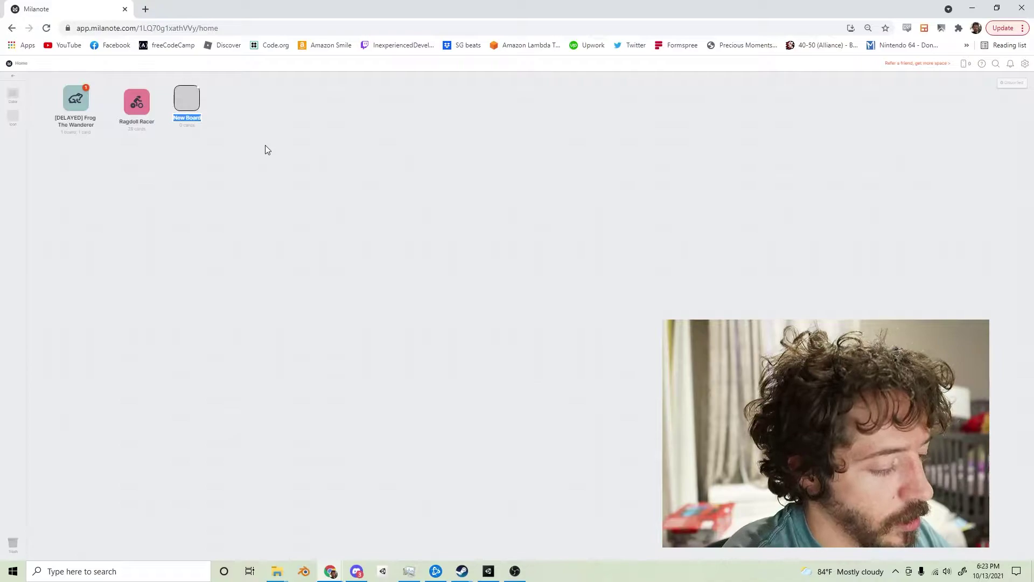
type("New Game")
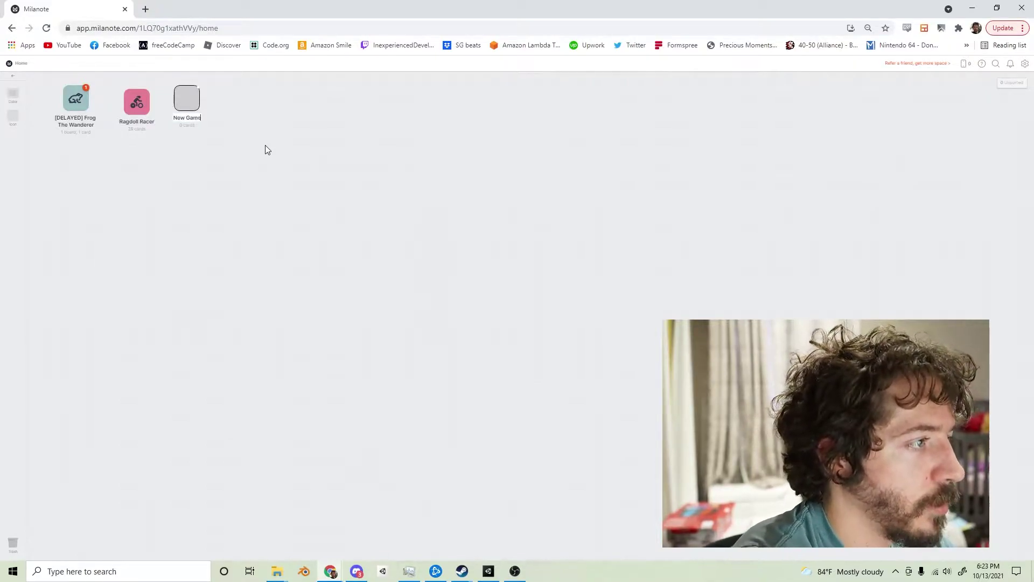
key("Return")
left_click(183, 106)
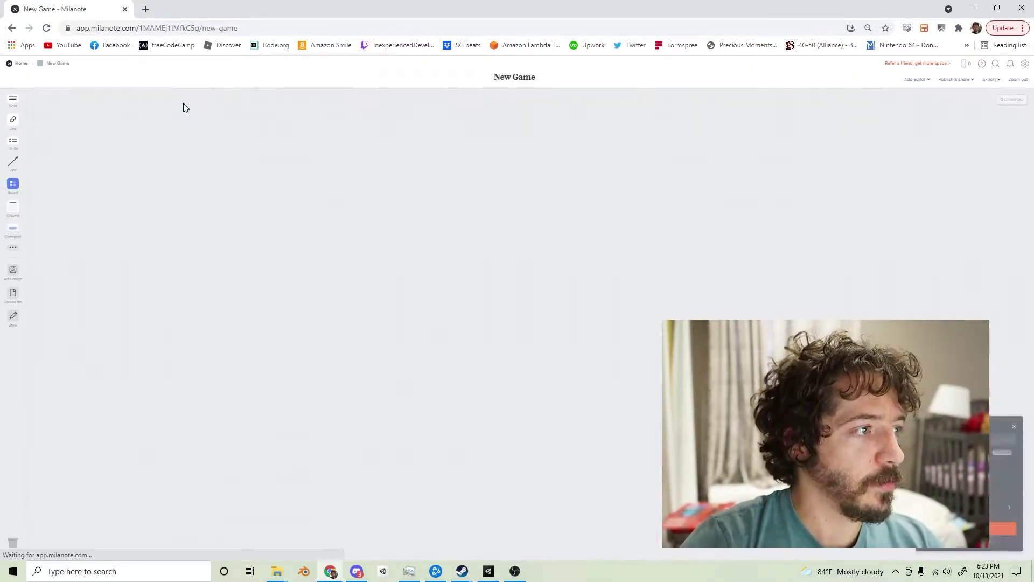
- Search Google for 'pokemon' in a new tab, then go to YouTube
left_click(144, 9)
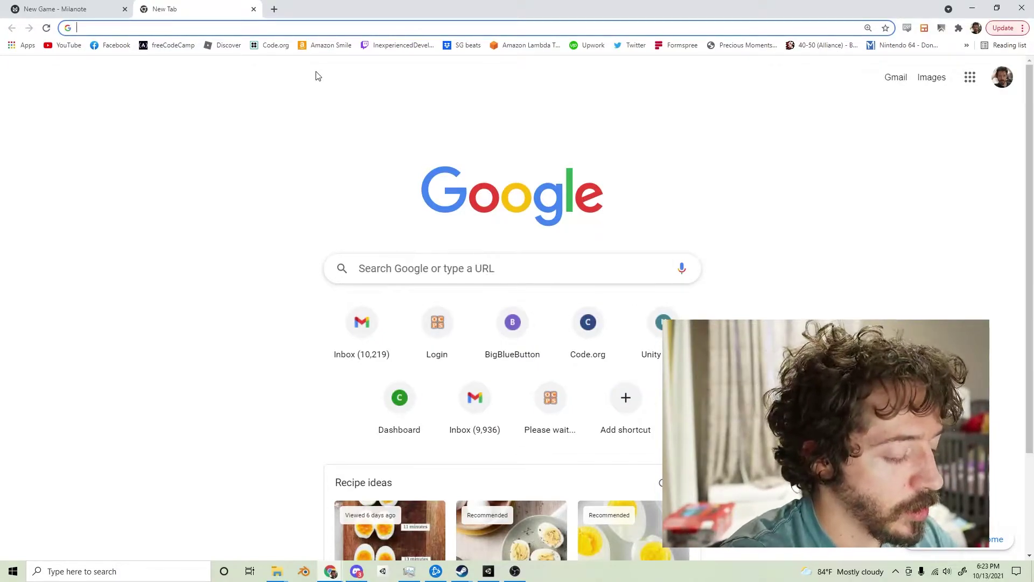
type("pokemo")
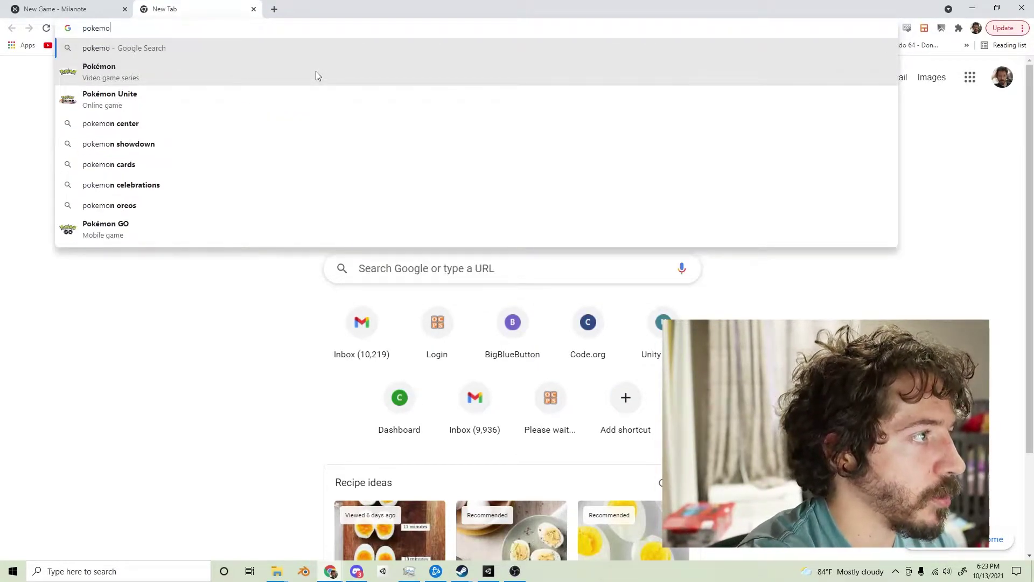
type("n")
key("Return")
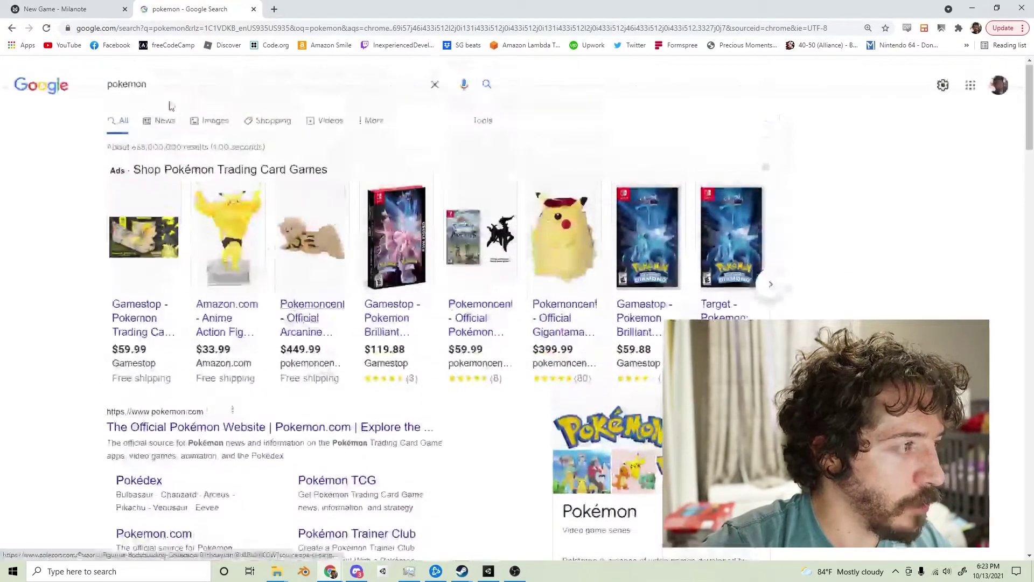
left_click(72, 50)
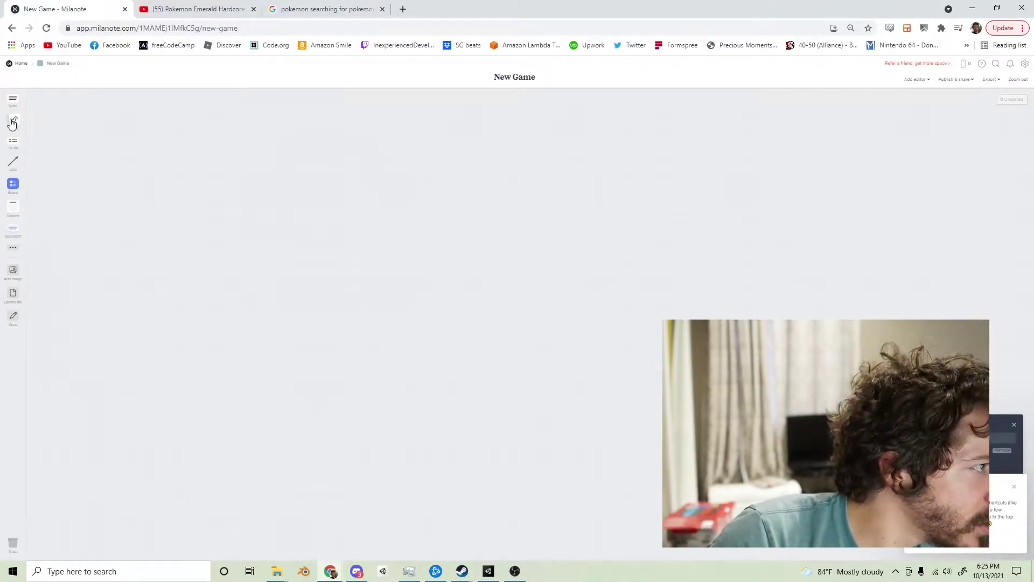
- Add a link card holding the pasted Pokemon Emerald Nuzlocke video URL
left_click_drag(12, 123, 72, 135)
key("ctrl+v")
key("Return")
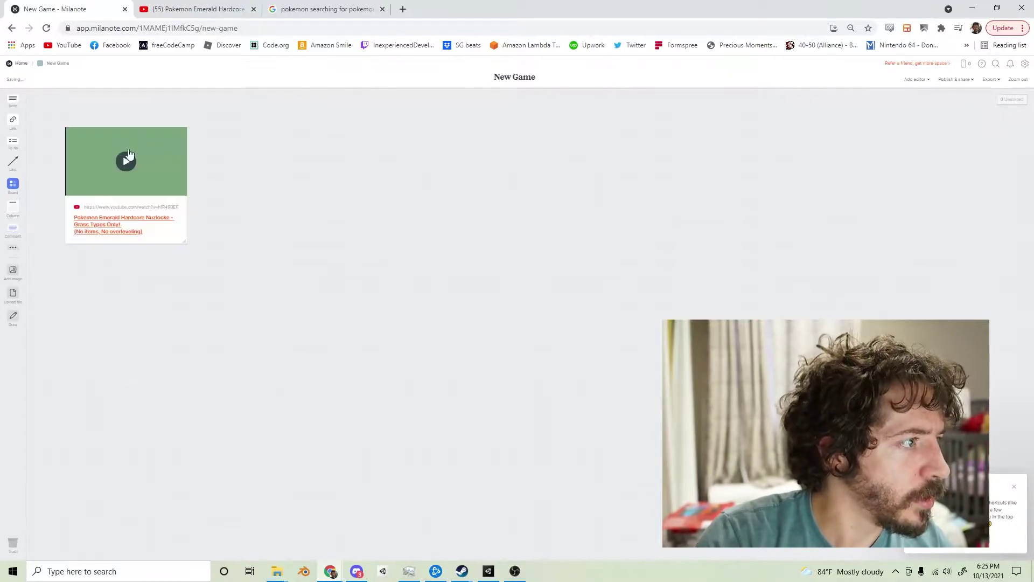
- Search YouTube for 'csgo 1v1' and open the SUMMIT1G vs TRASH TALKER video
left_click(204, 8)
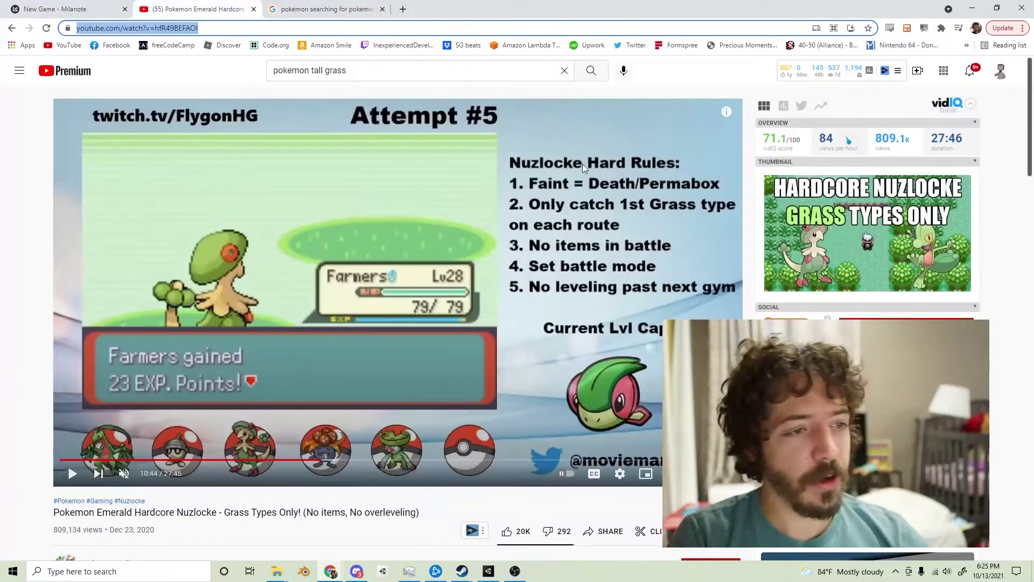
left_click_drag(377, 71, 248, 71)
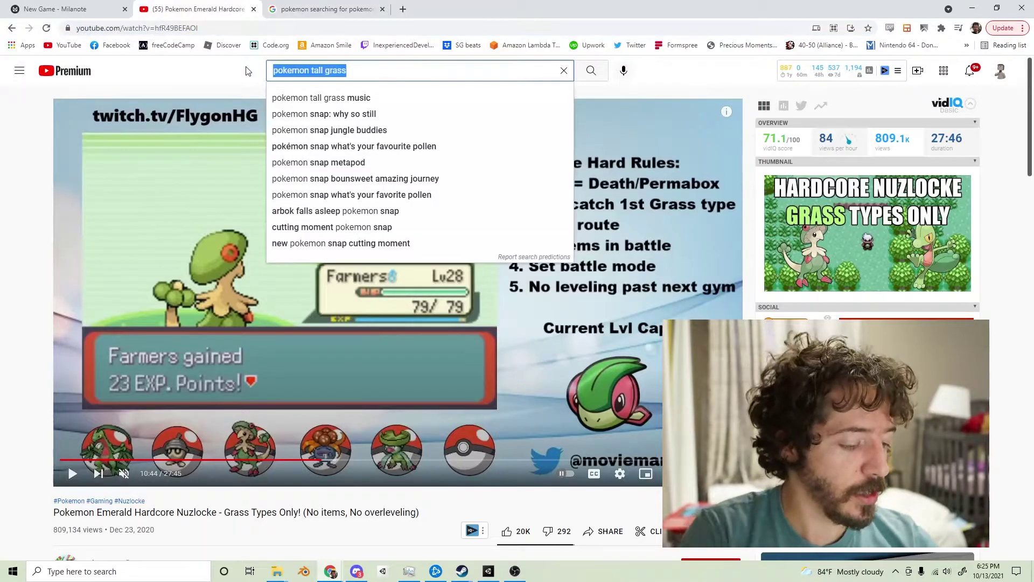
type("csgo ")
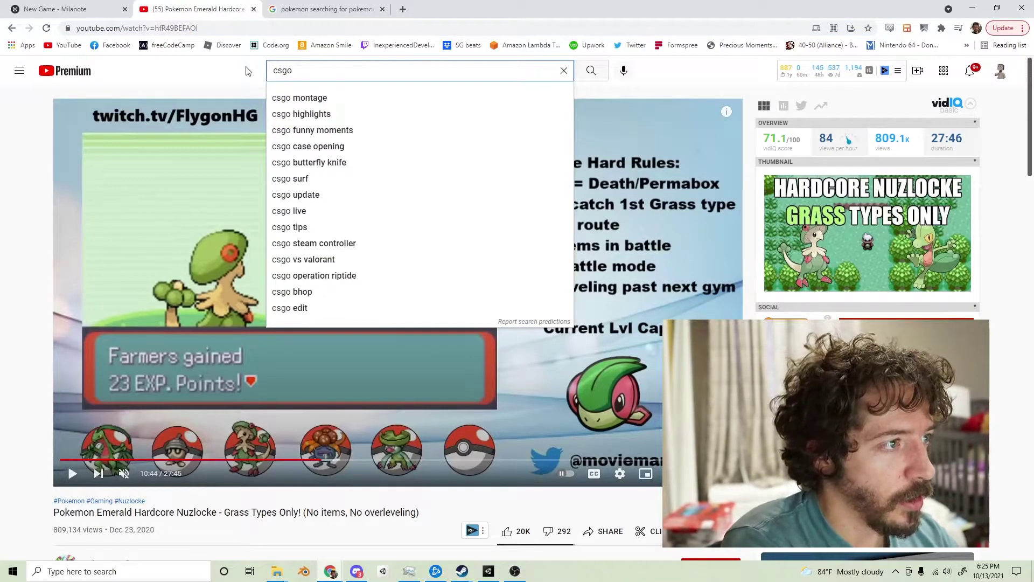
type("1v1")
key("Return")
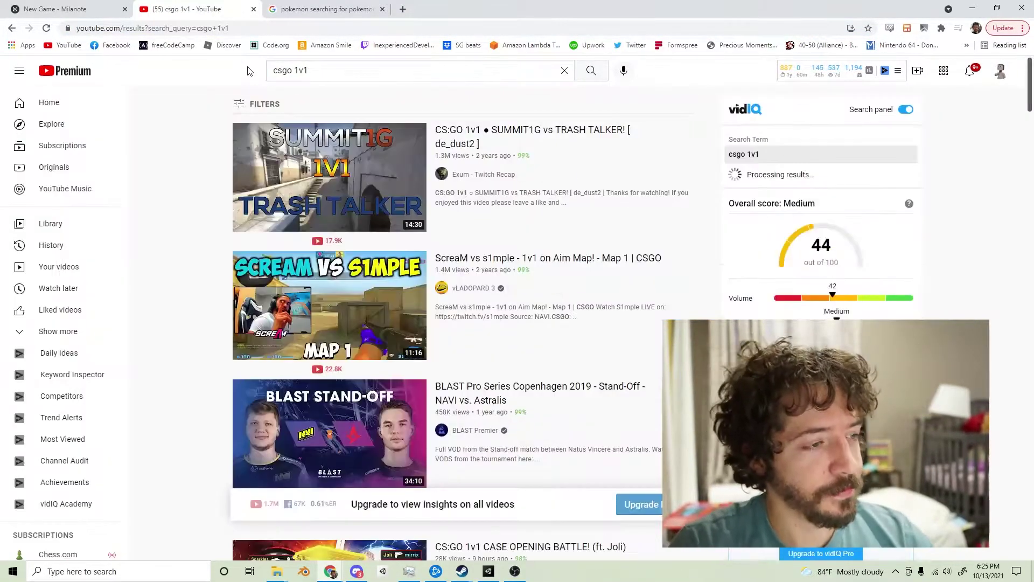
scroll(356, 420, "down", 2)
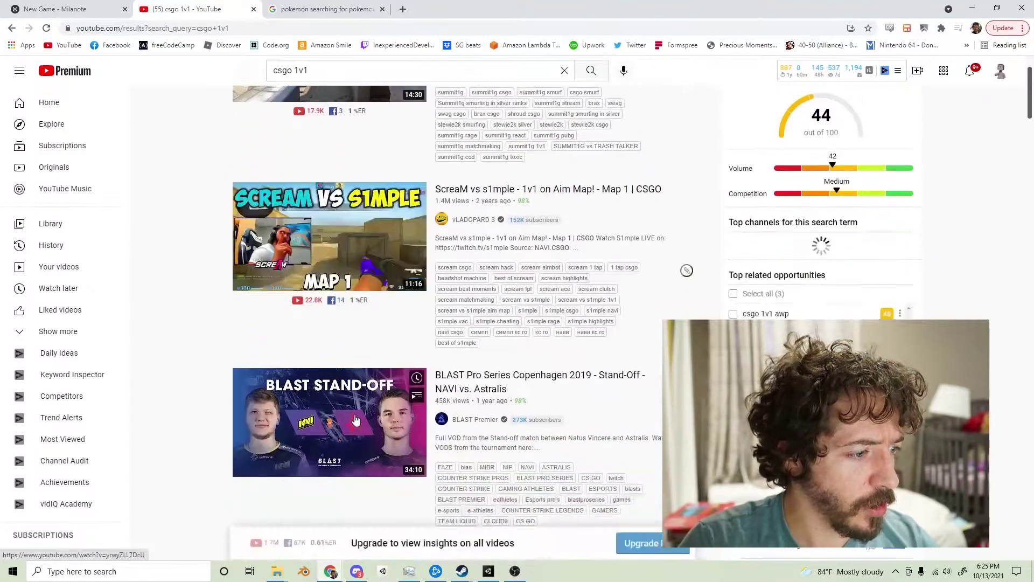
scroll(356, 421, "down", 10)
scroll(354, 310, "up", 8)
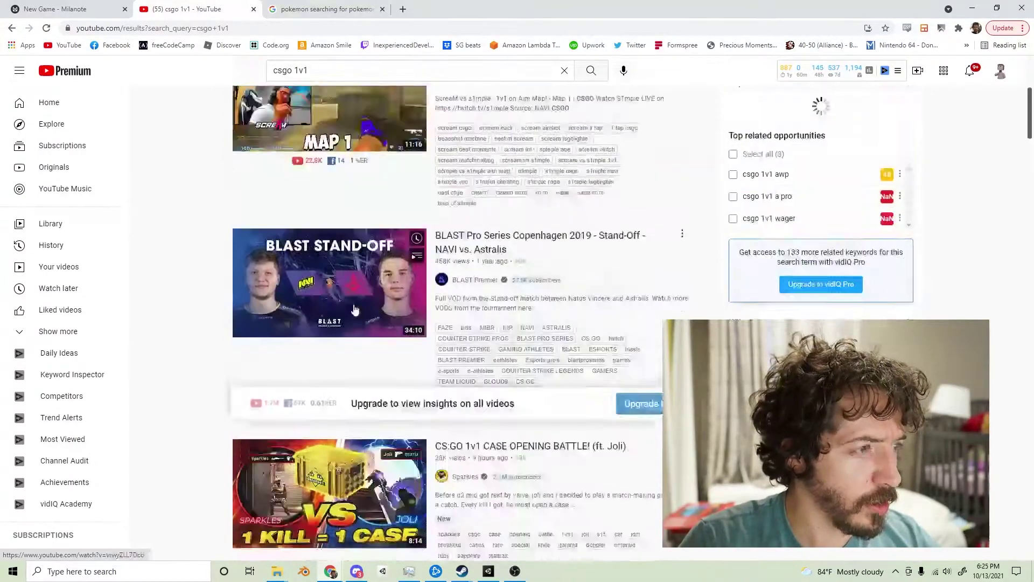
scroll(355, 310, "up", 5)
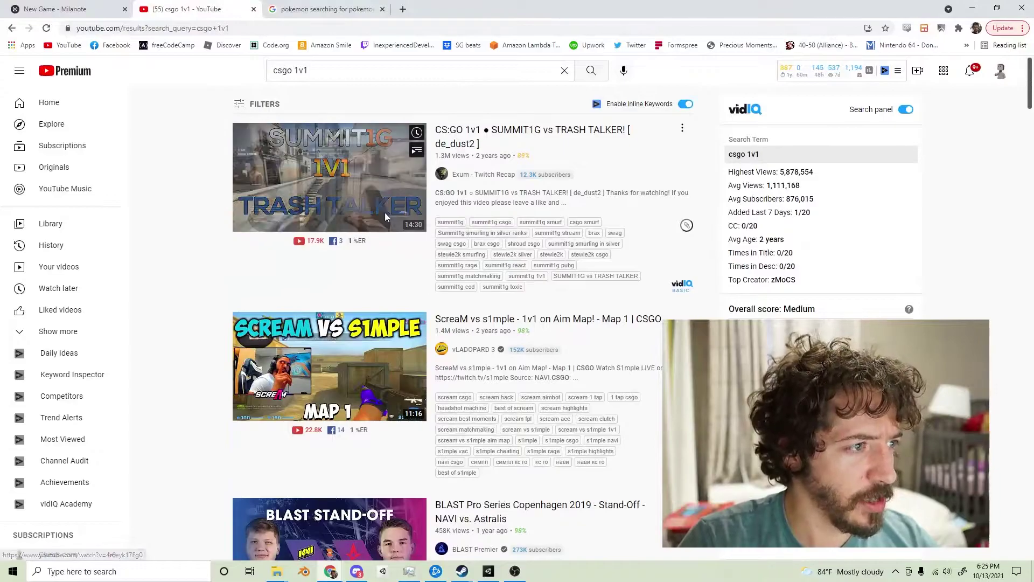
left_click(384, 215)
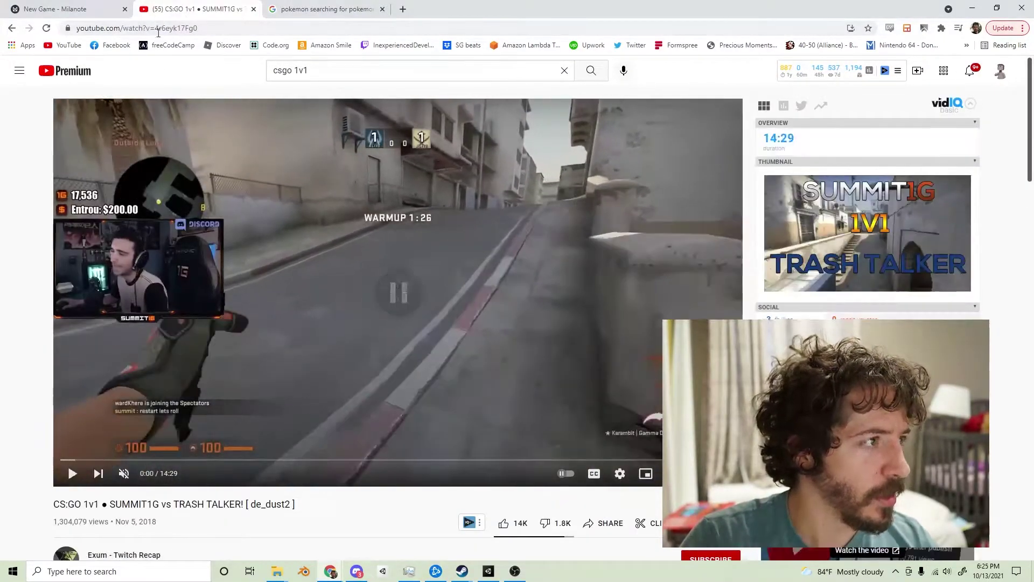
- Add a second link card below with the CS:GO 1v1 video link
key("ctrl+Tab")
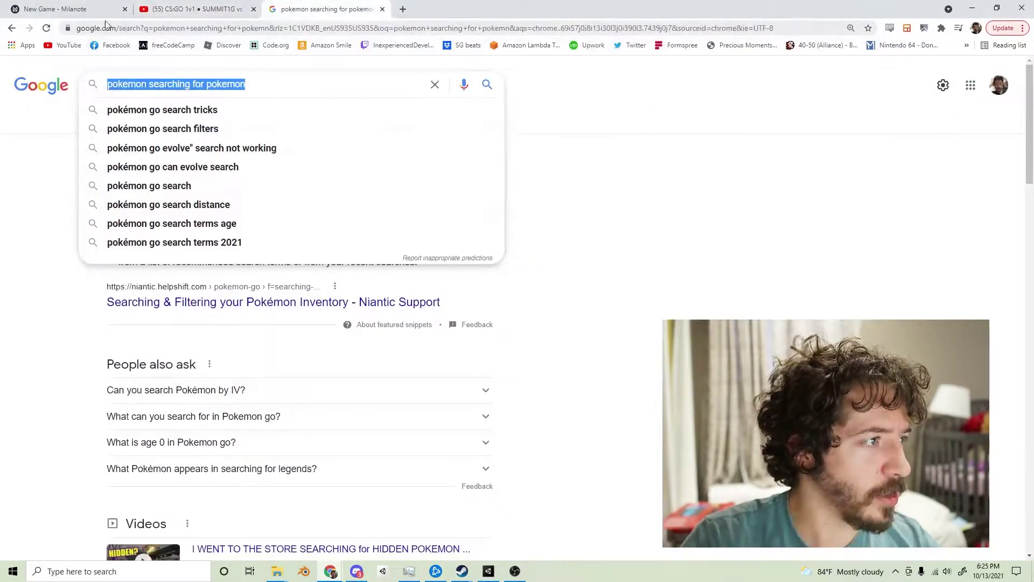
left_click(40, 6)
left_click_drag(16, 124, 98, 254)
key("Return")
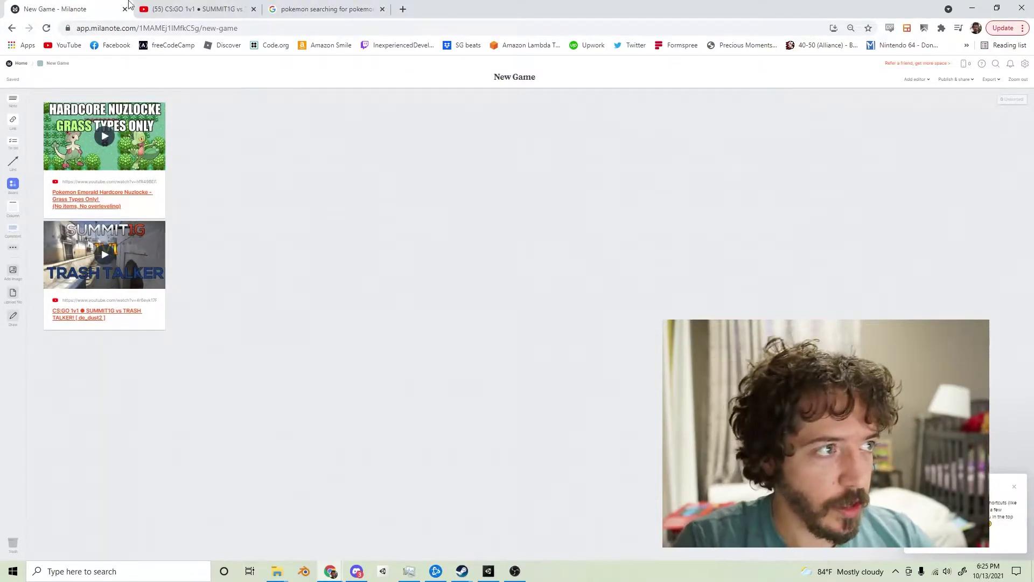
- Search Google Images for 'low -poly shooter'
left_click(324, 9)
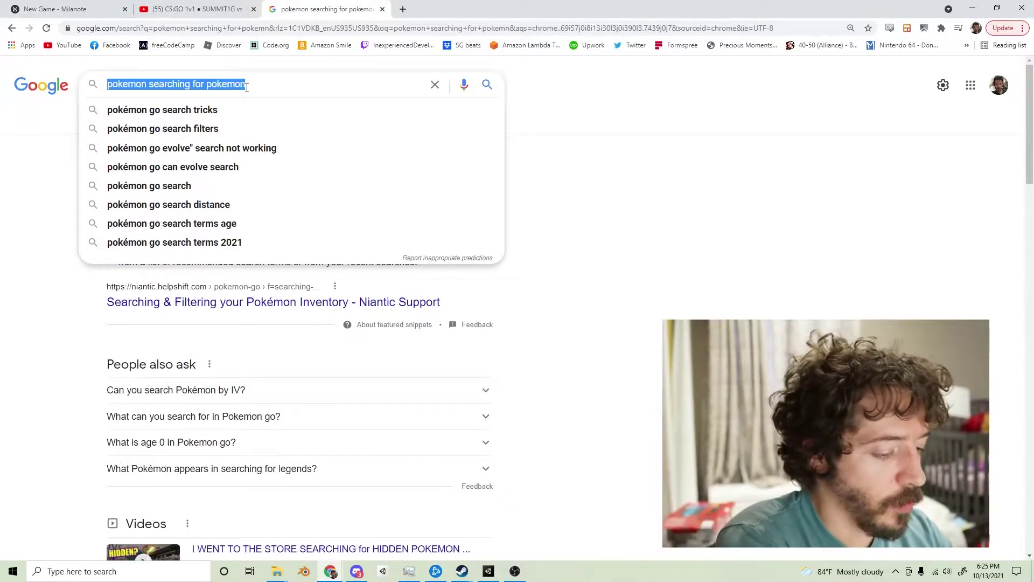
type("low -poly shooter")
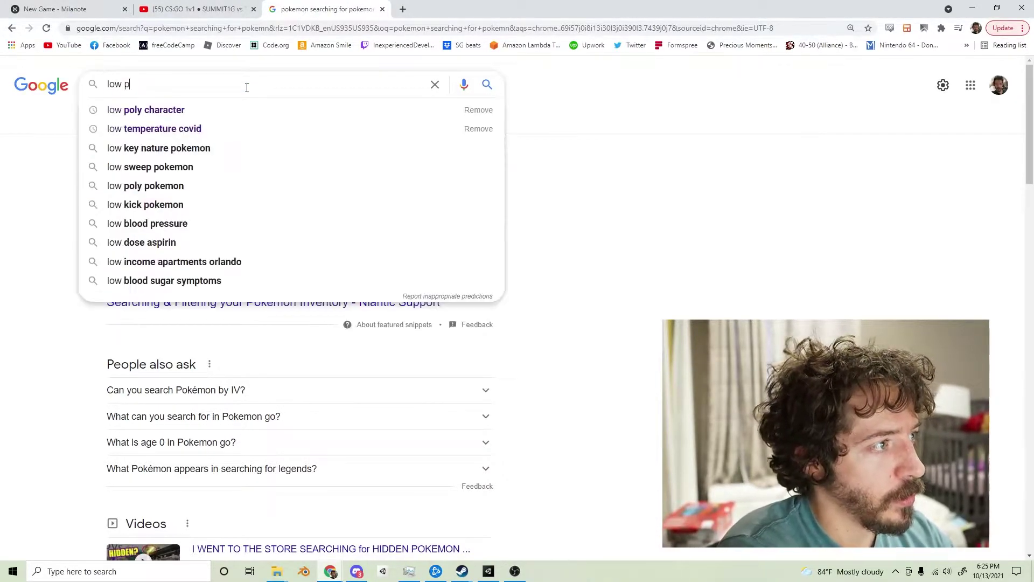
key("Return")
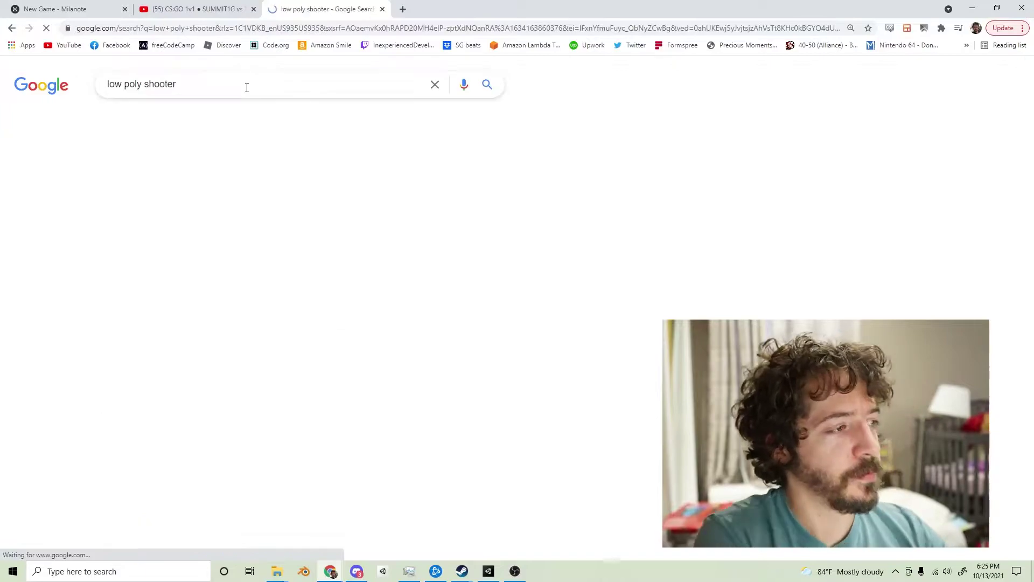
left_click(173, 126)
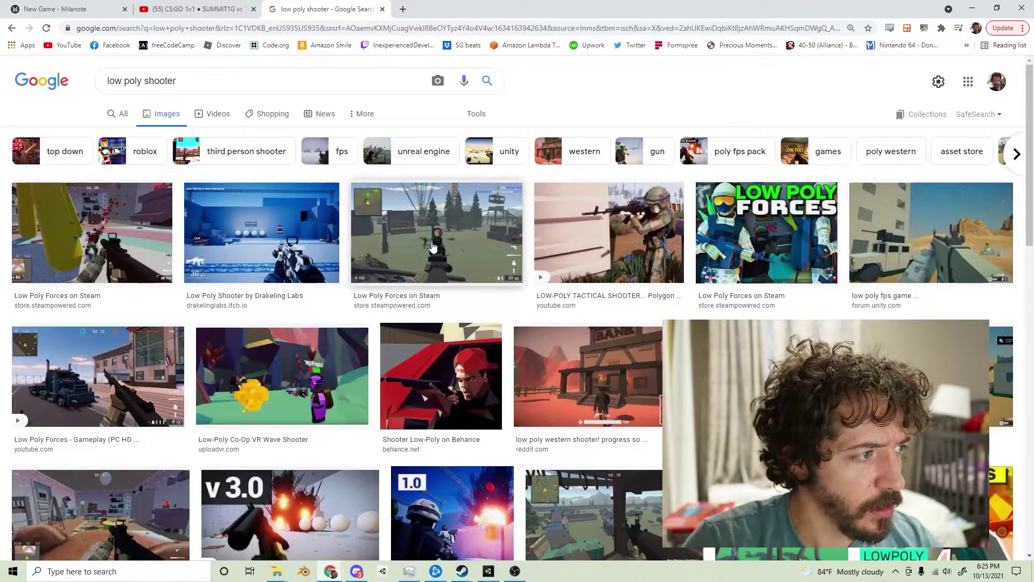
- Compare the Drakeling Labs and Low Poly Forces screenshots, settling on Drakeling Labs
left_click(309, 251)
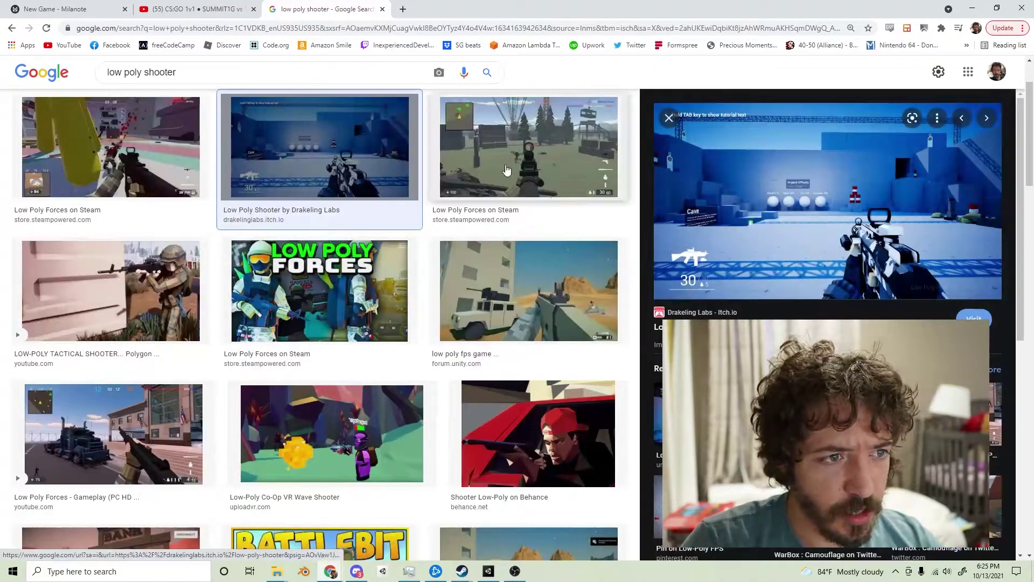
left_click(200, 189)
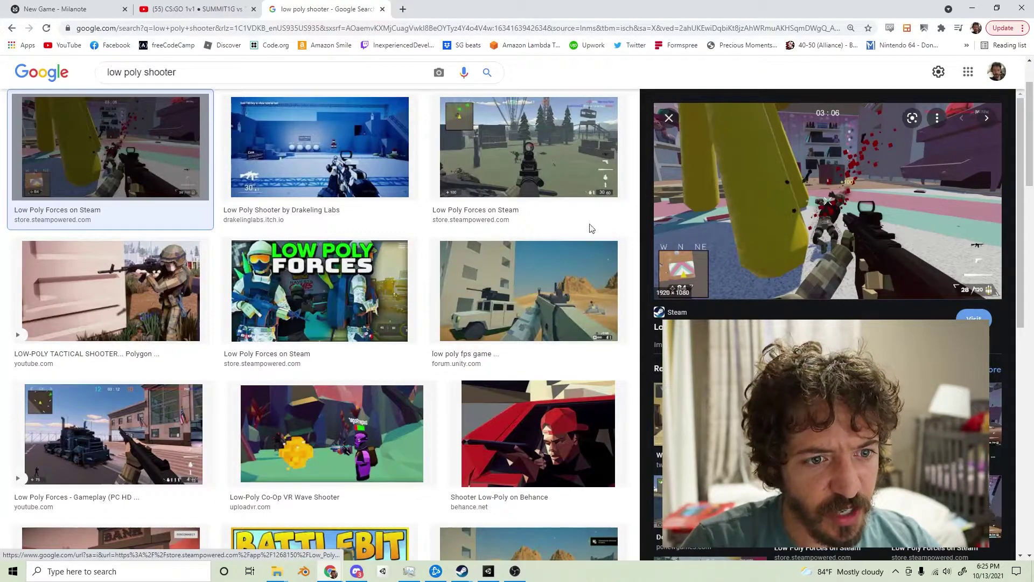
left_click(326, 157)
left_click(467, 162)
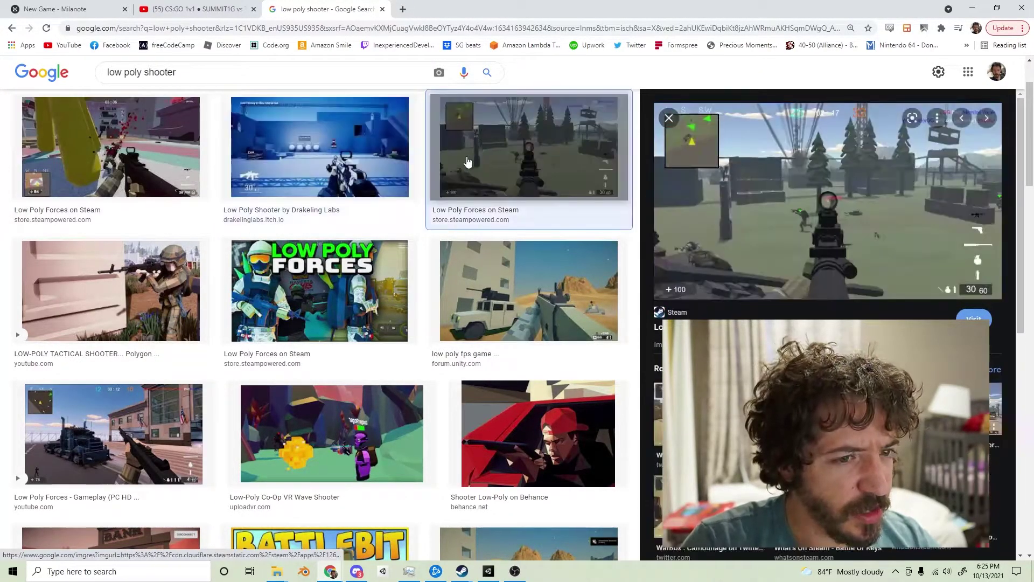
left_click(336, 132)
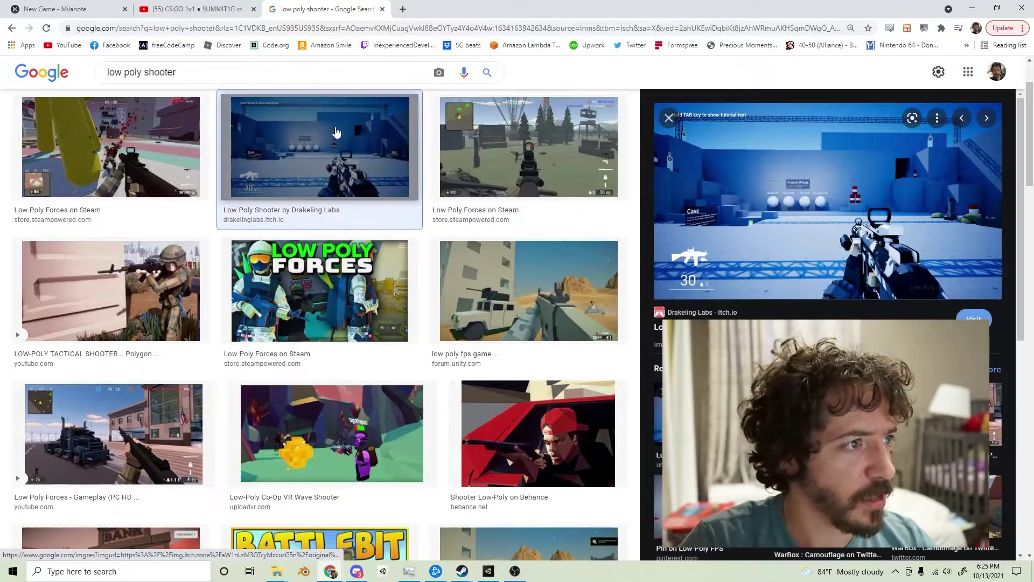
- Open the Drakeling Labs screenshot full size in a new tab and copy its address
right_click(910, 243)
left_click(959, 354)
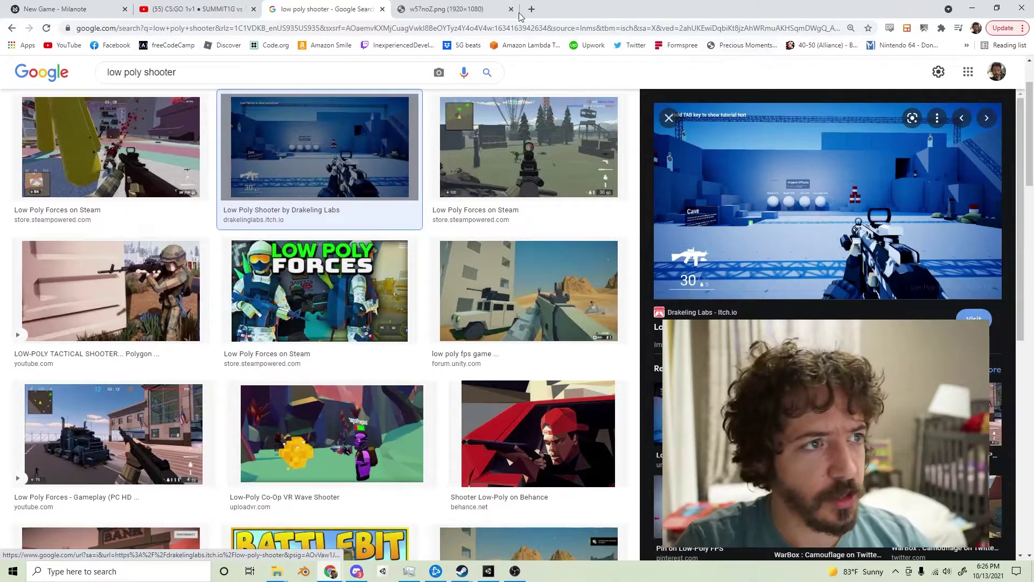
left_click(517, 13)
left_click(162, 28)
left_click(60, 9)
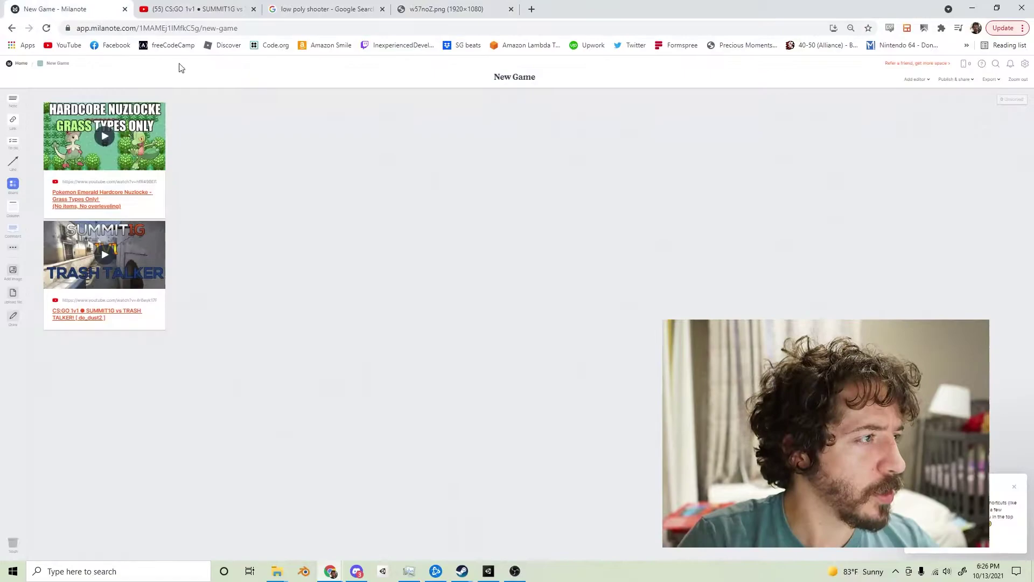
- Add a column titled Art Styles to the board, positioned toward the left
right_click(229, 170)
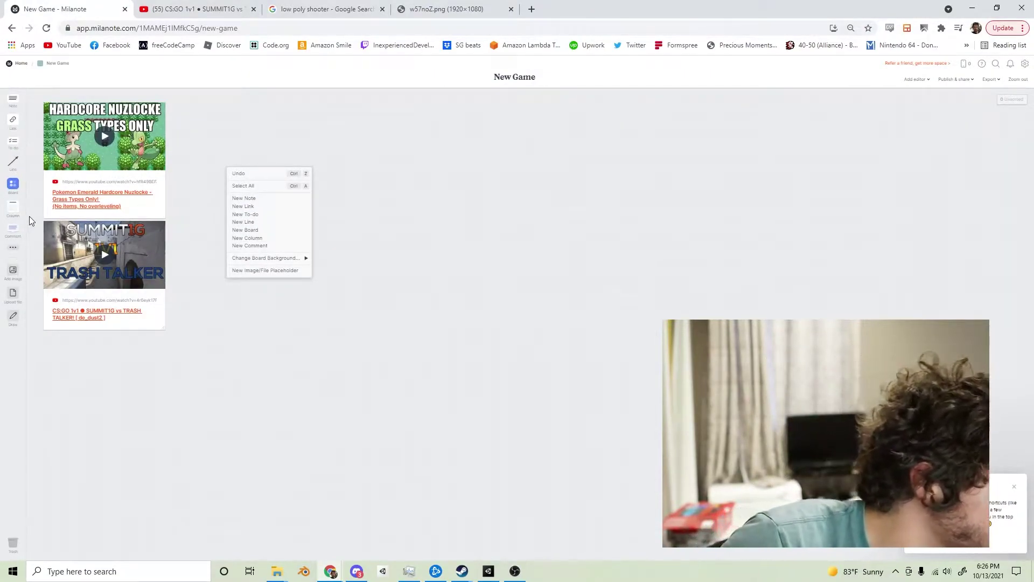
left_click(15, 212)
left_click_drag(15, 212, 327, 115)
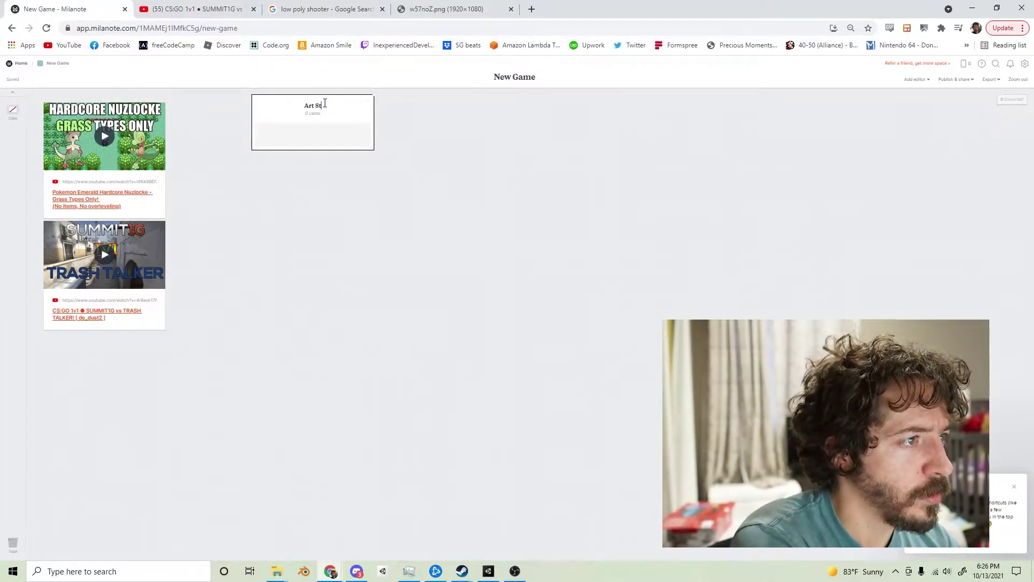
key("Return")
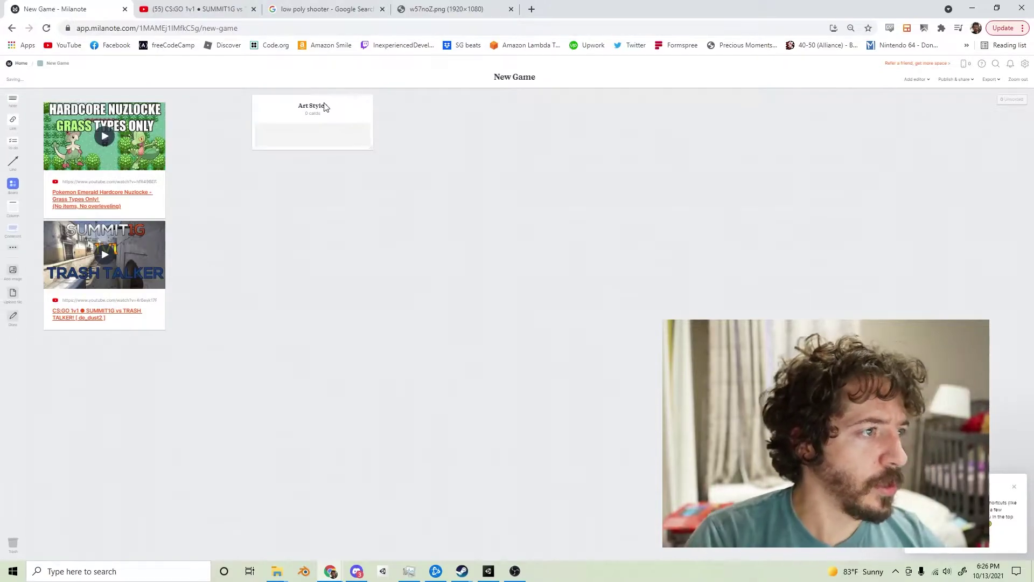
left_click_drag(325, 106, 269, 113)
- Add a link card with the Drakeling Labs screenshot address into Art Styles
left_click(452, 9)
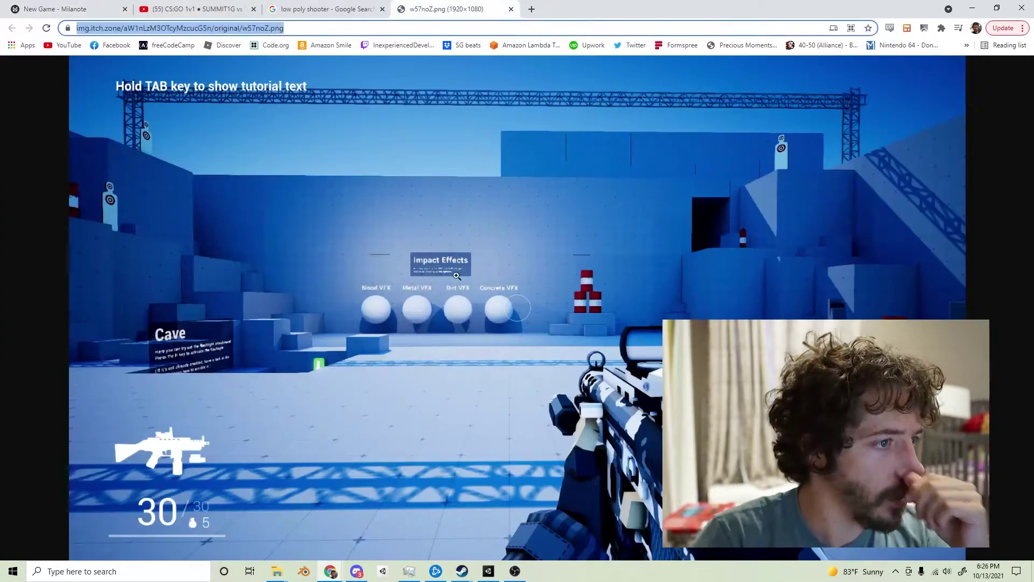
left_click(280, 9)
left_click(189, 9)
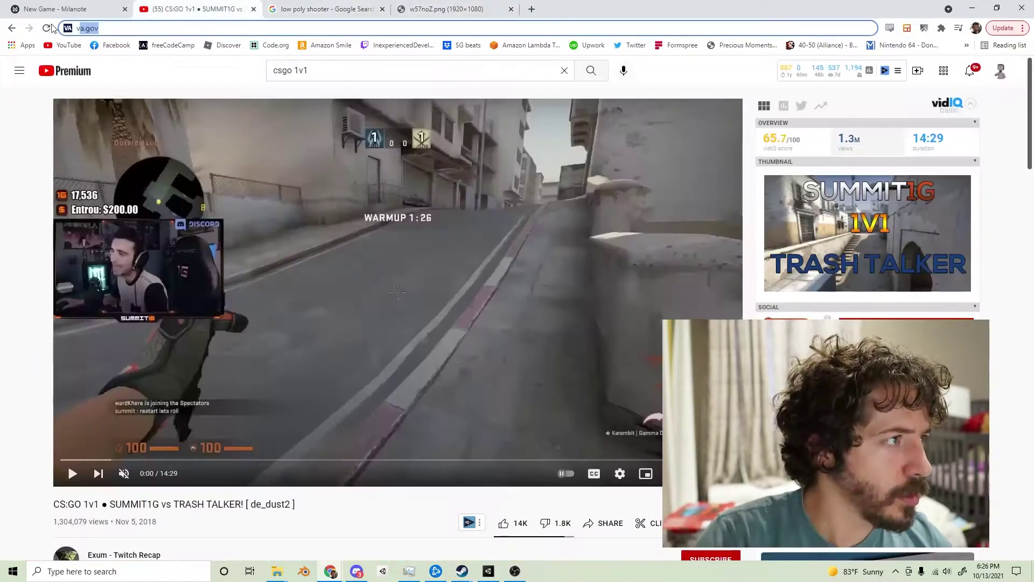
left_click(62, 9)
left_click_drag(15, 135, 248, 144)
left_click(270, 145)
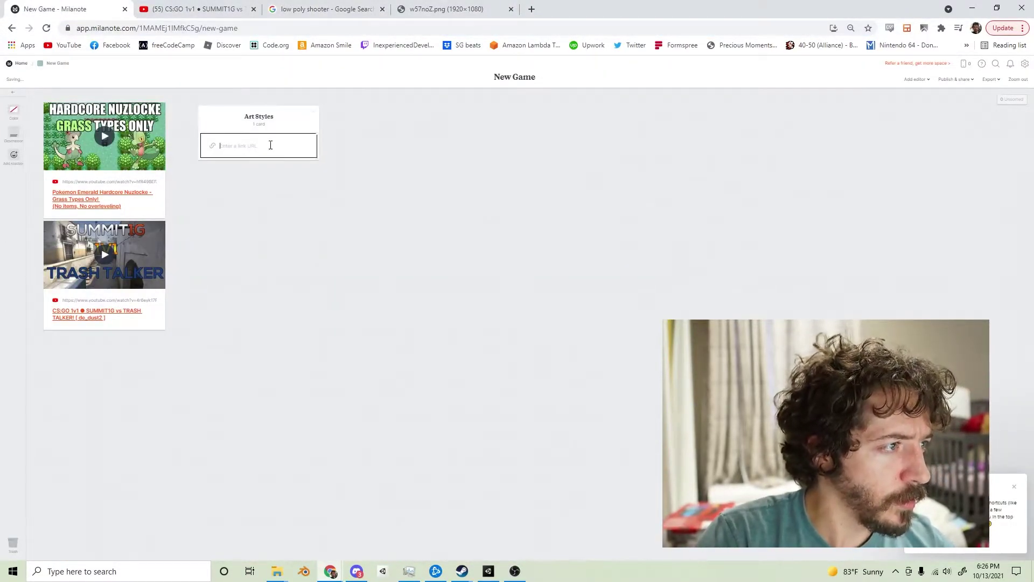
key("Return")
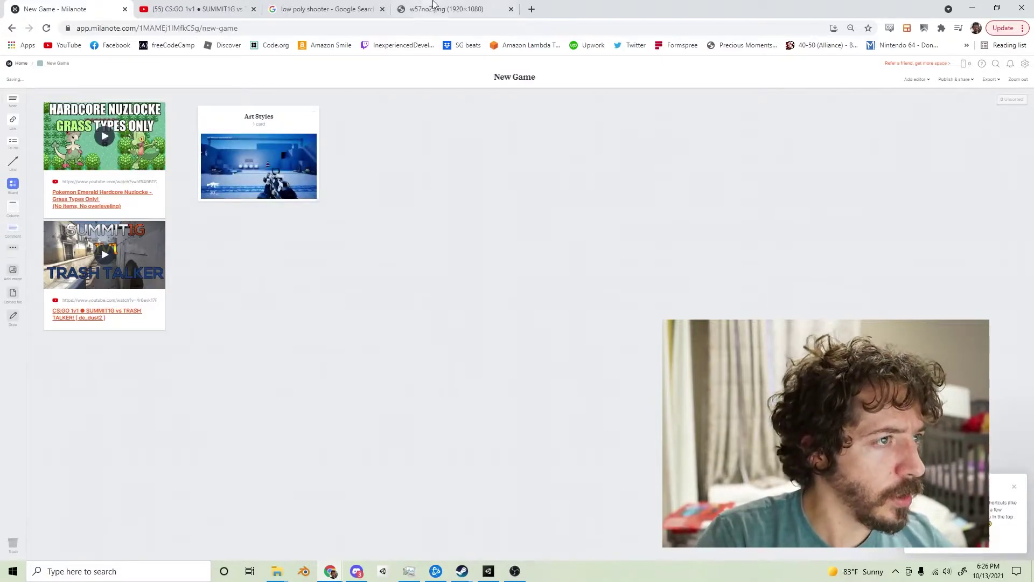
- Add a second Art Styles link card with a Low Poly Forces screenshot
left_click(434, 7)
left_click(324, 9)
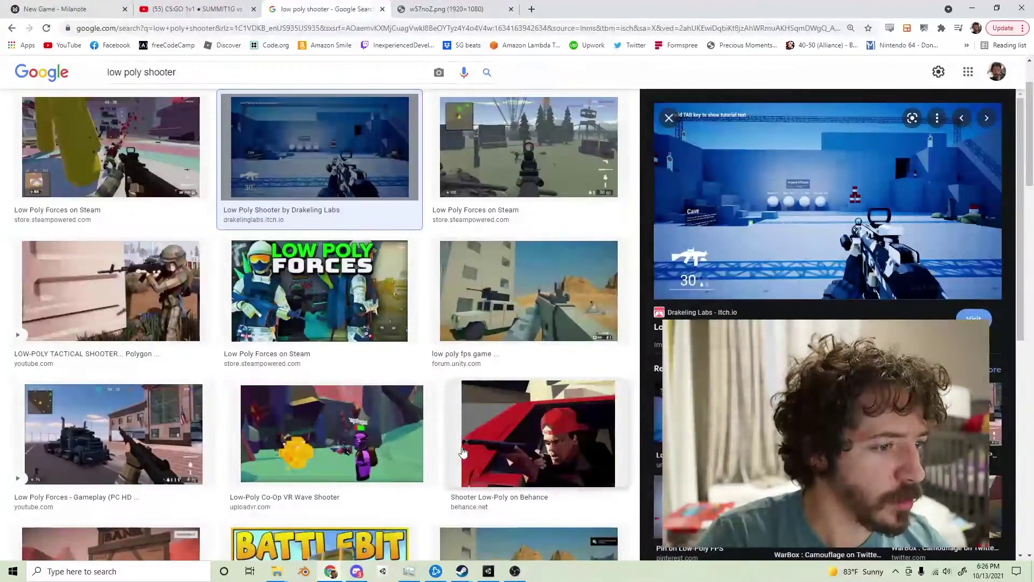
left_click(615, 330)
left_click(568, 189)
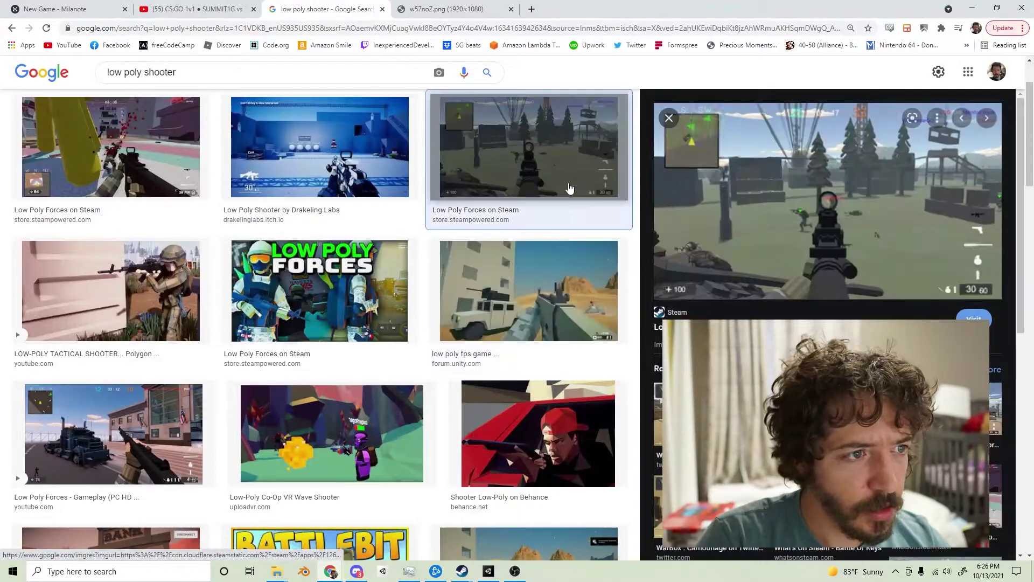
right_click(790, 258)
left_click(841, 359)
left_click(455, 8)
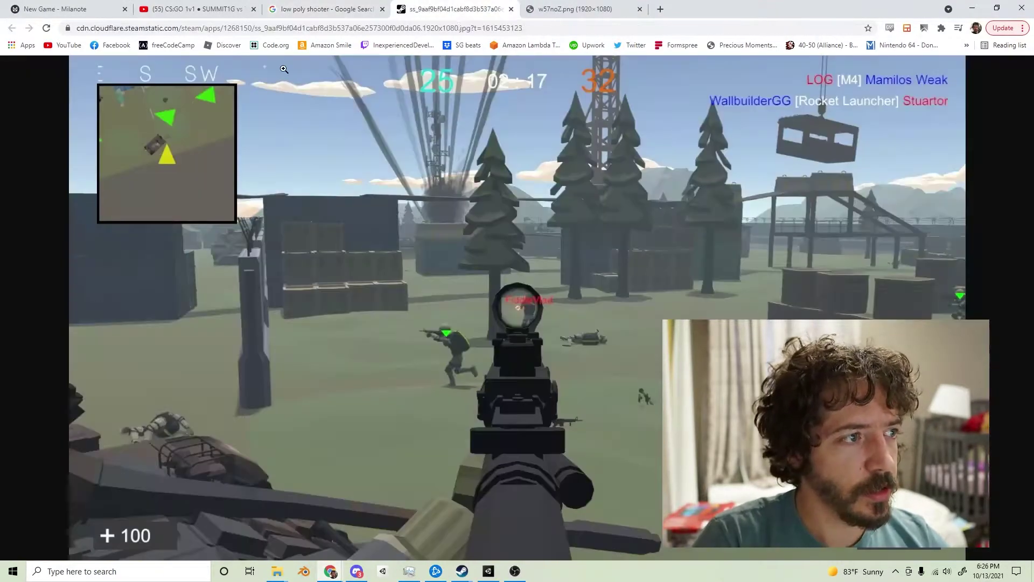
left_click(200, 8)
key("ctrl+1")
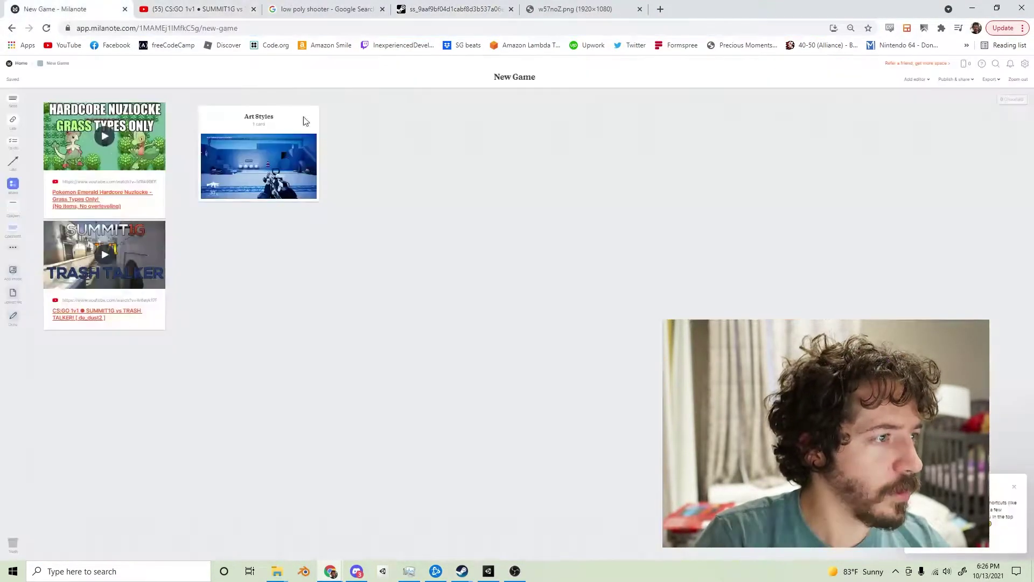
left_click_drag(16, 111, 300, 240)
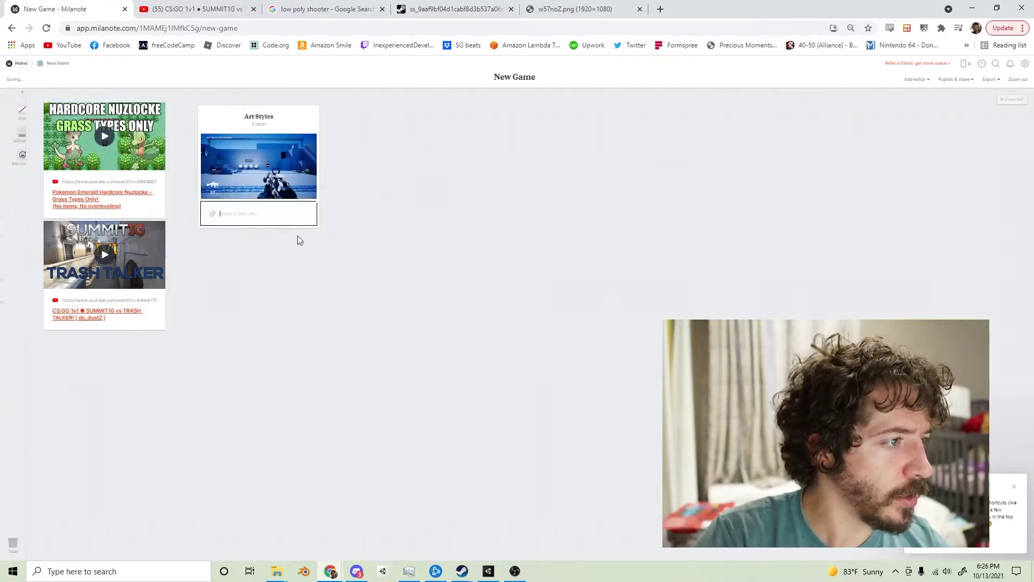
key("Return")
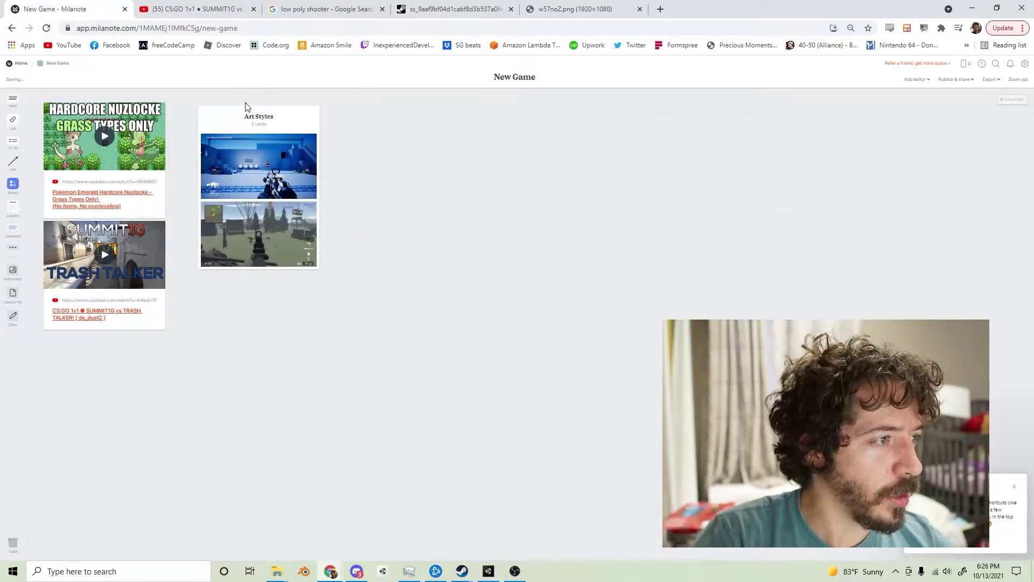
- Add an empty column titled Colors to the right of Art Styles
left_click_drag(245, 106, 227, 99)
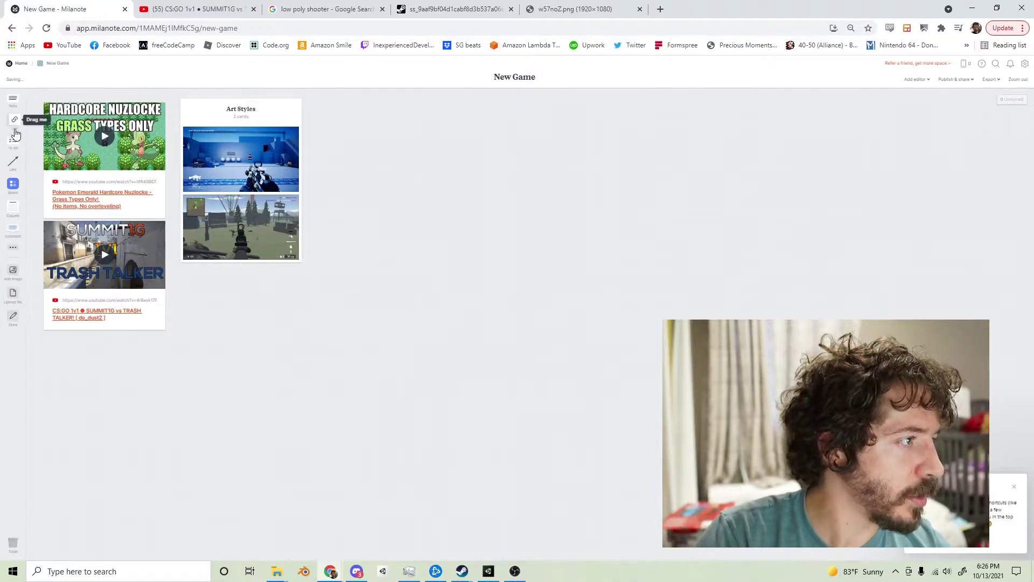
left_click_drag(12, 185, 3, 176)
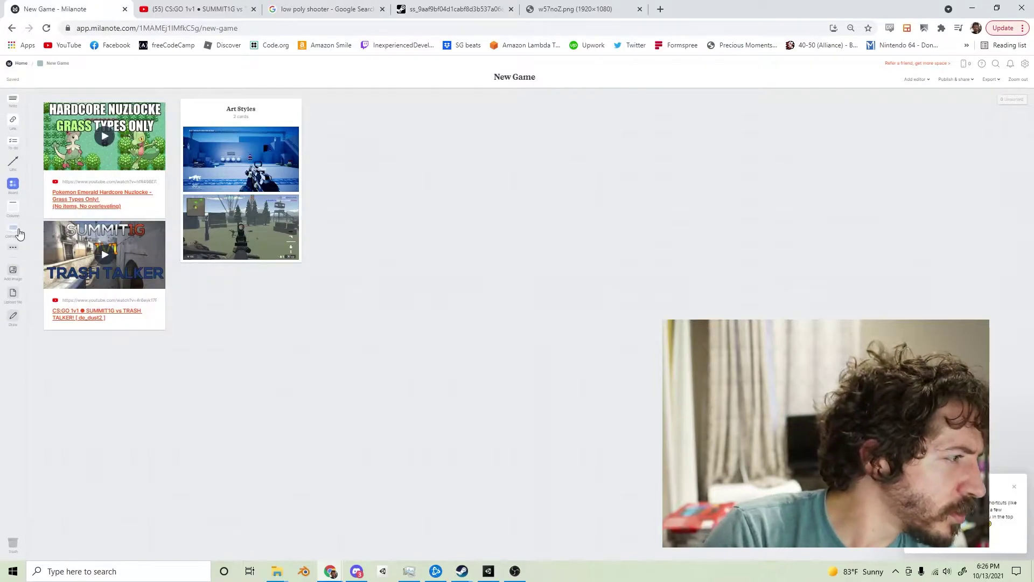
left_click_drag(16, 217, 366, 127)
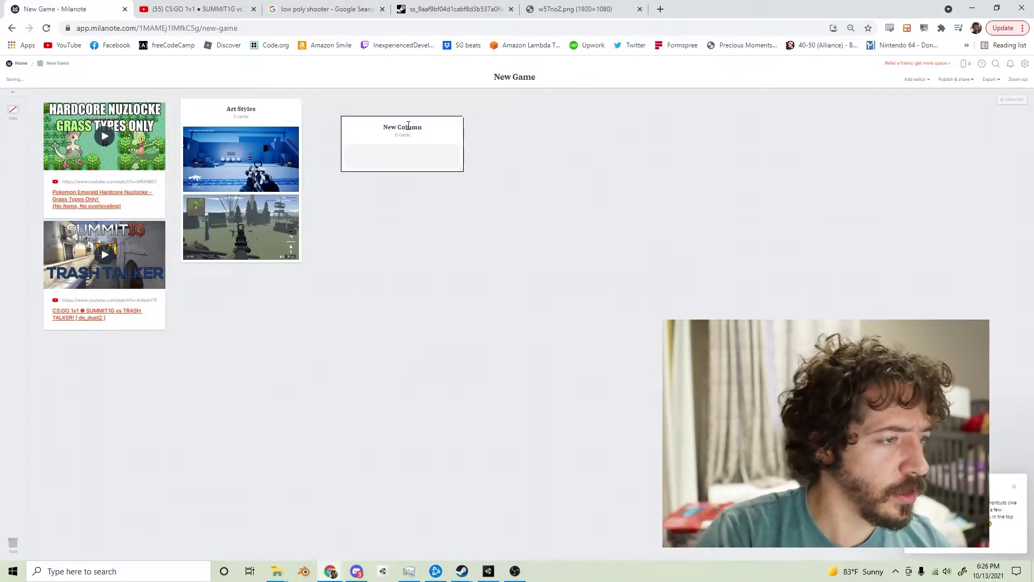
type("Colors")
key("Return")
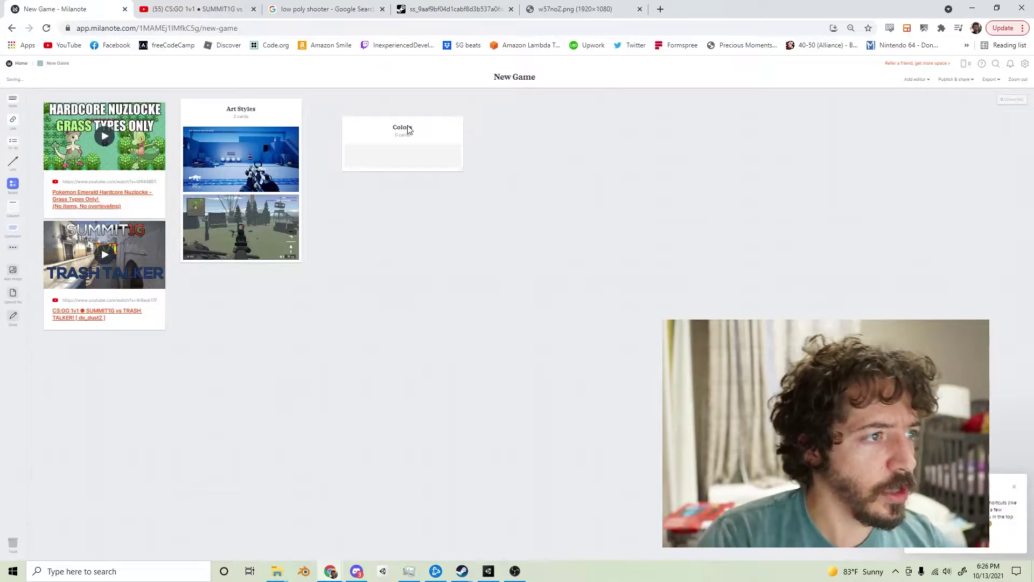
left_click_drag(408, 129, 380, 115)
- Search Google Images for 'color pallete warm' and browse the results
left_click(630, 9)
left_click(352, 12)
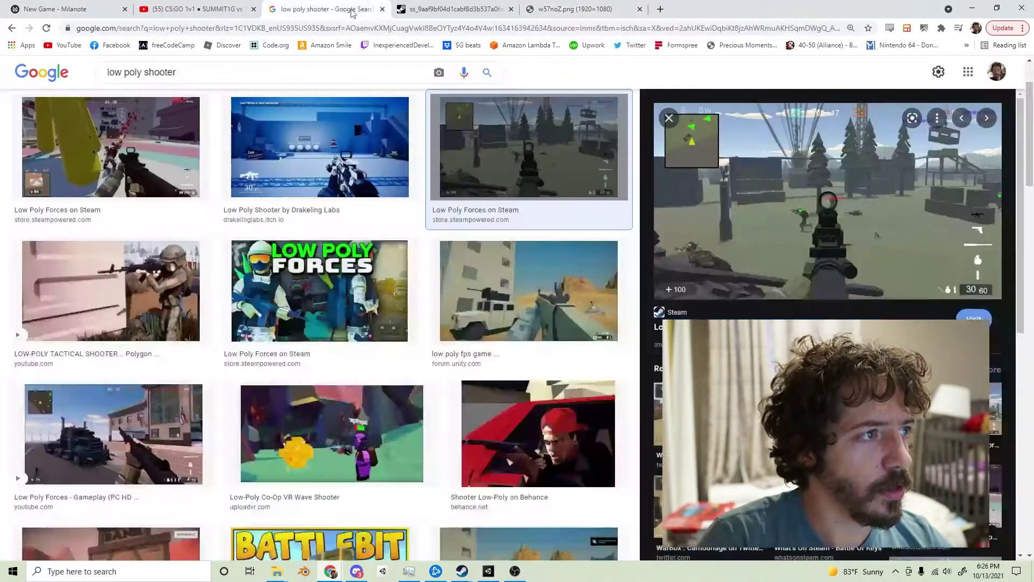
left_click(307, 69)
key("ctrl+a")
type("color")
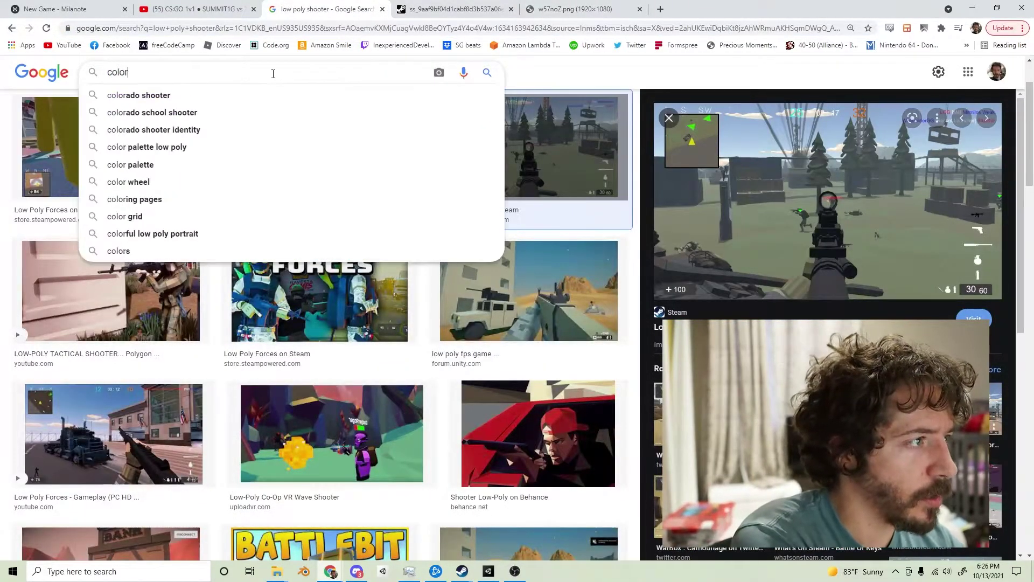
type(" pallete ")
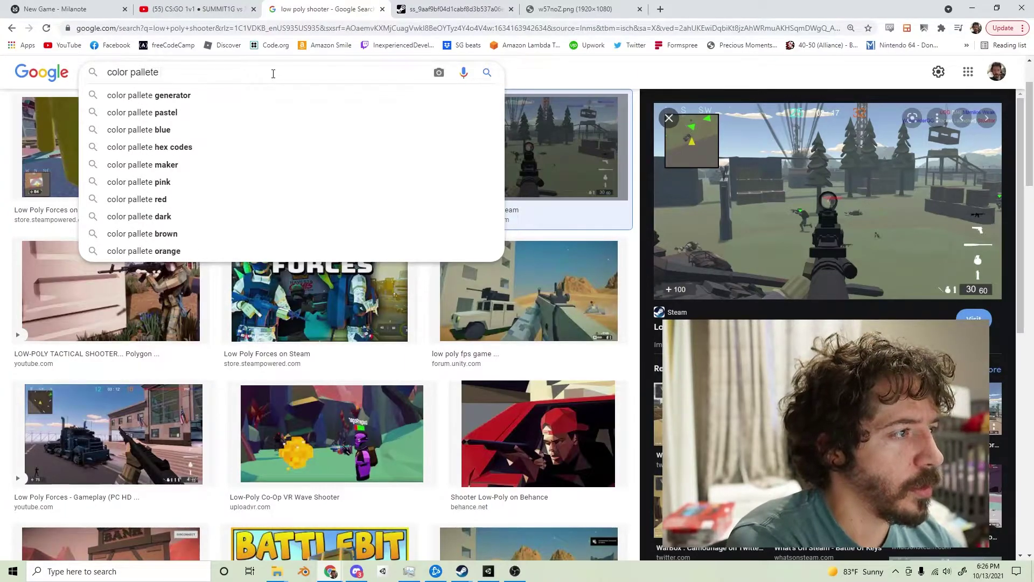
type("warm")
key("Return")
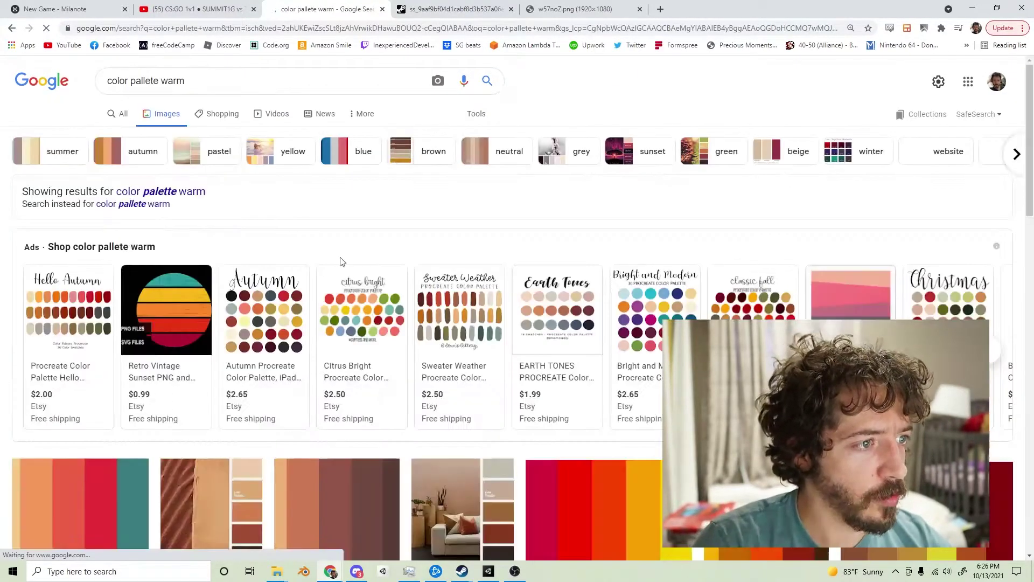
scroll(447, 338, "down", 3)
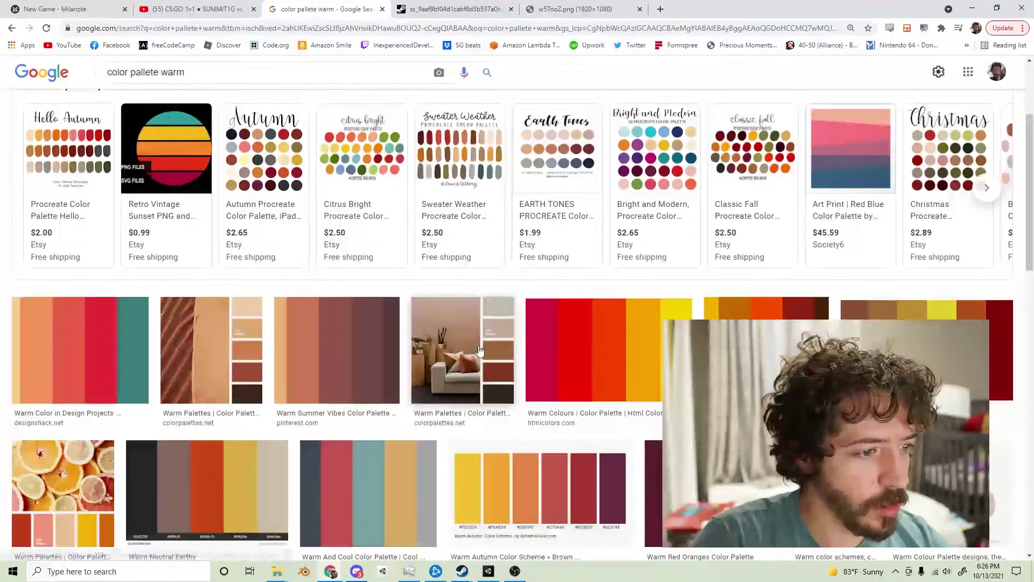
scroll(605, 372, "down", 4)
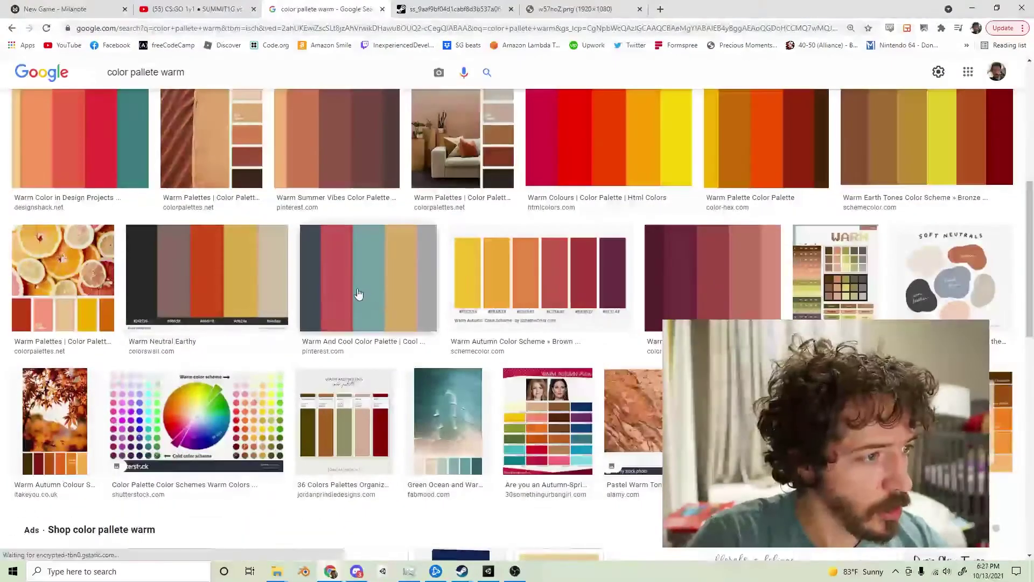
scroll(383, 426, "up", 3)
scroll(384, 425, "down", 2)
scroll(201, 82, "up", 3)
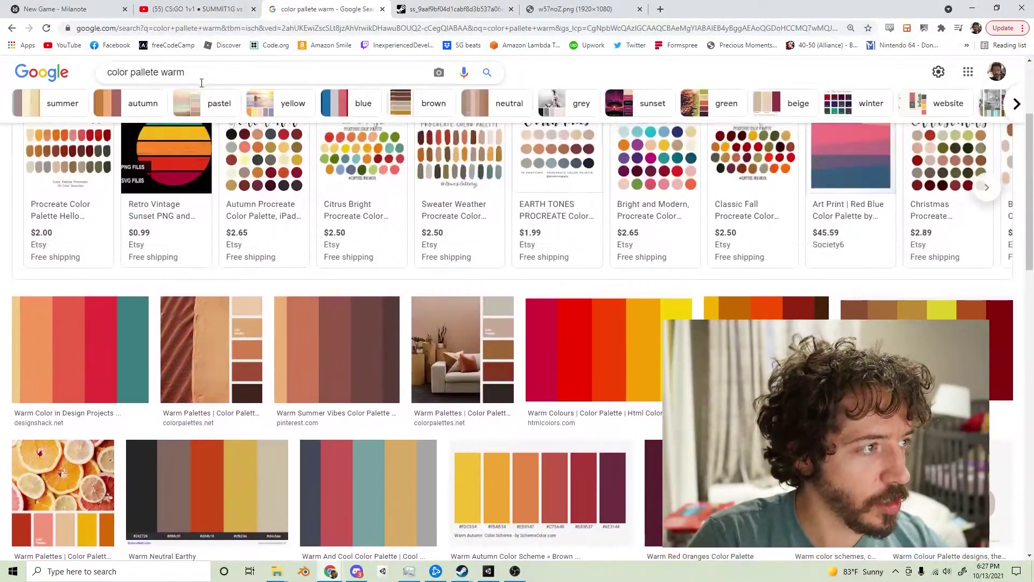
- Switch the search to 'color pallete cool' and copy the purple-to-cyan palette image address
double_click(162, 68)
type("cool")
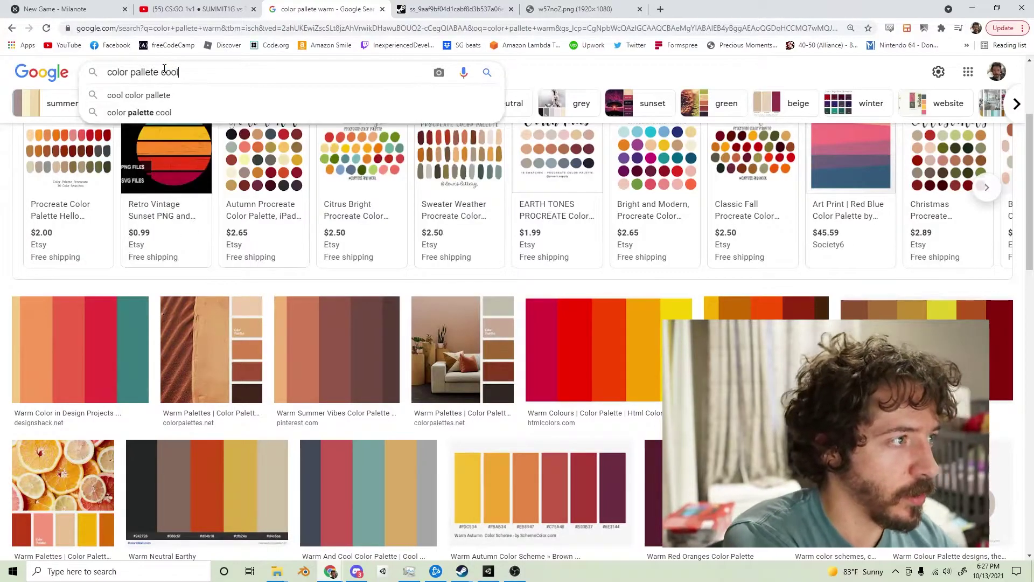
key("Return")
scroll(513, 358, "down", 6)
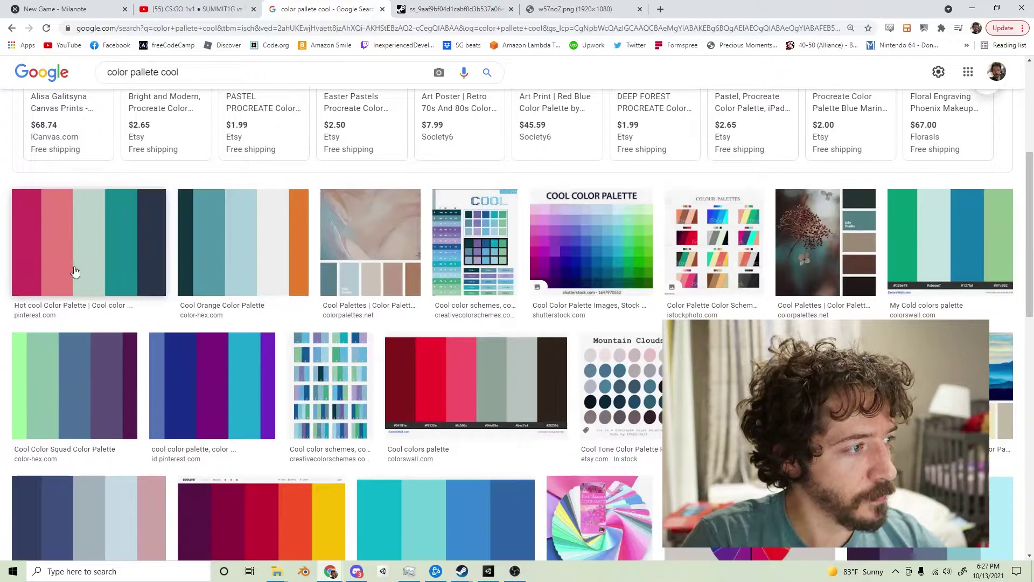
scroll(98, 245, "down", 2)
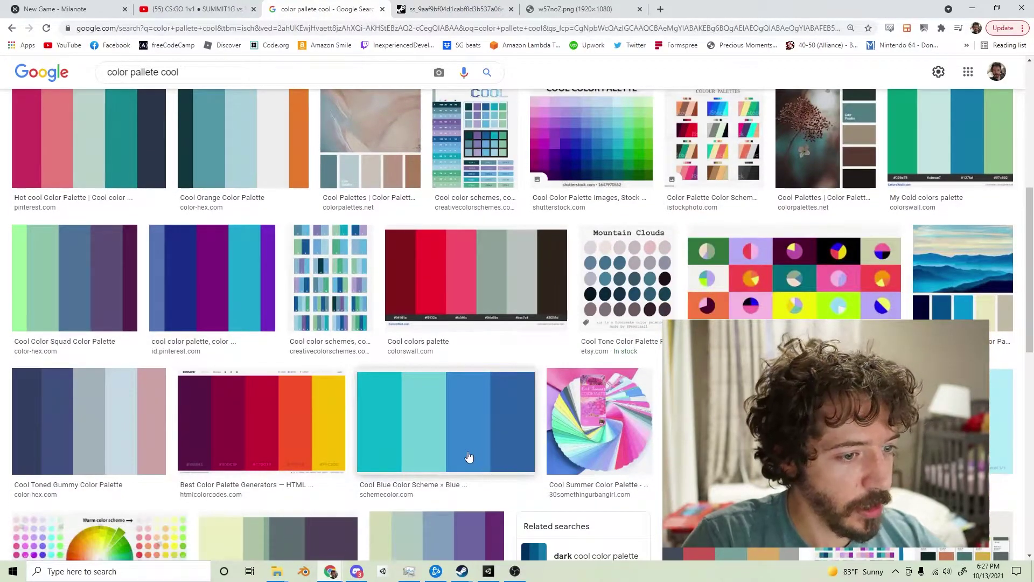
left_click(929, 420)
right_click(867, 216)
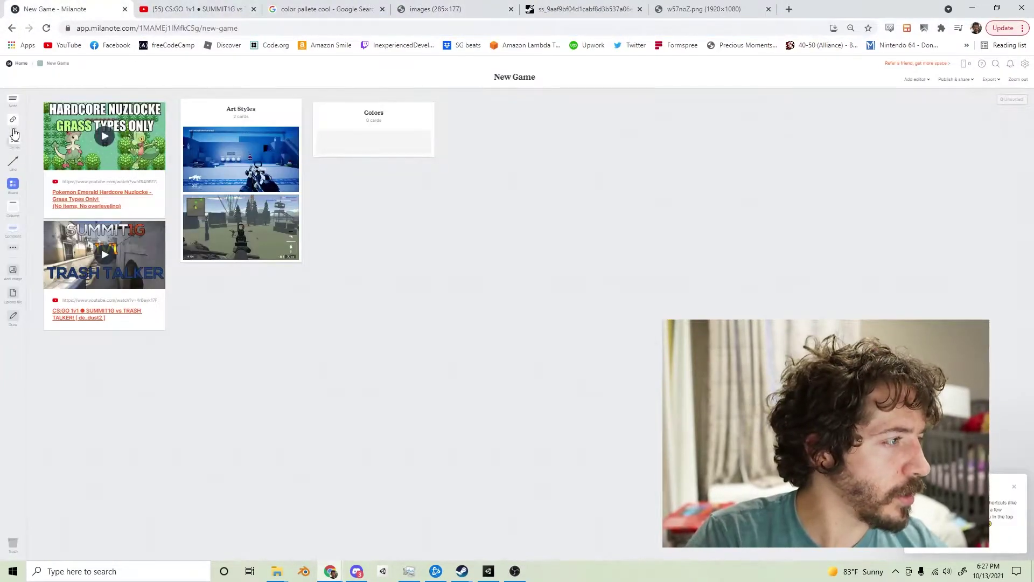
- Add a link card with the purple-to-cyan palette to Colors, aligned with Art Styles
left_click_drag(15, 134, 381, 155)
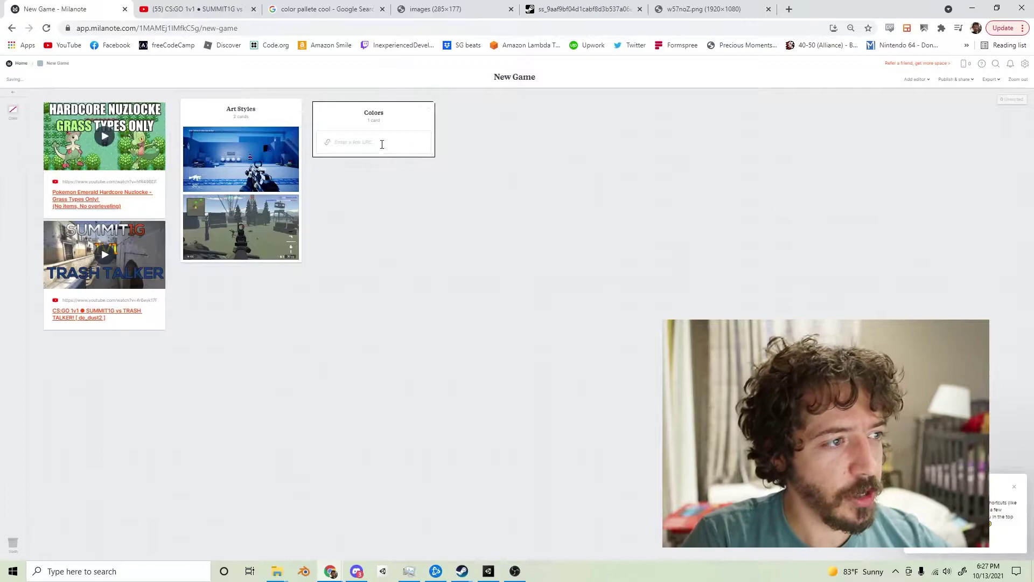
key("ctrl+v")
left_click(405, 183)
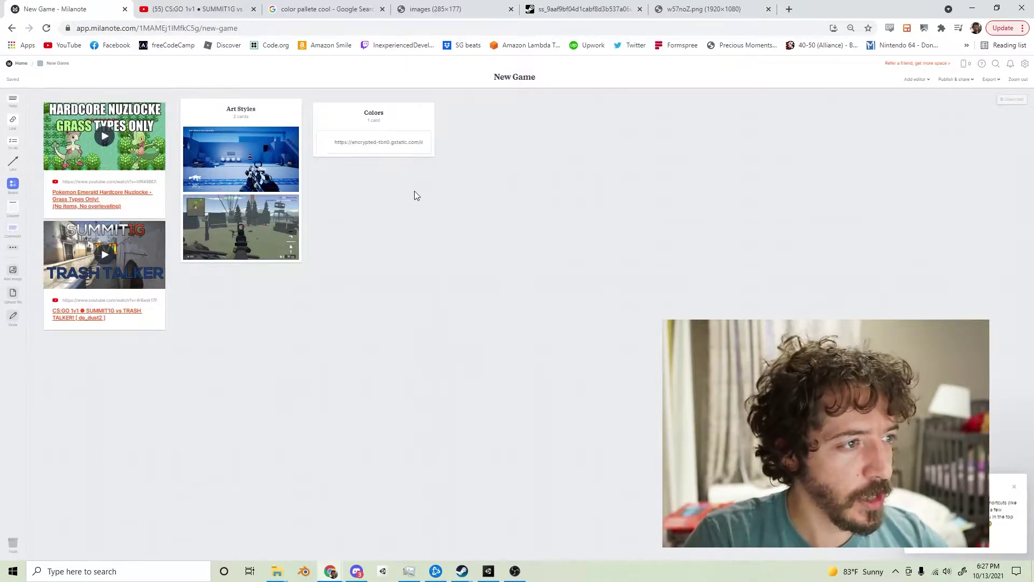
left_click_drag(381, 107, 385, 110)
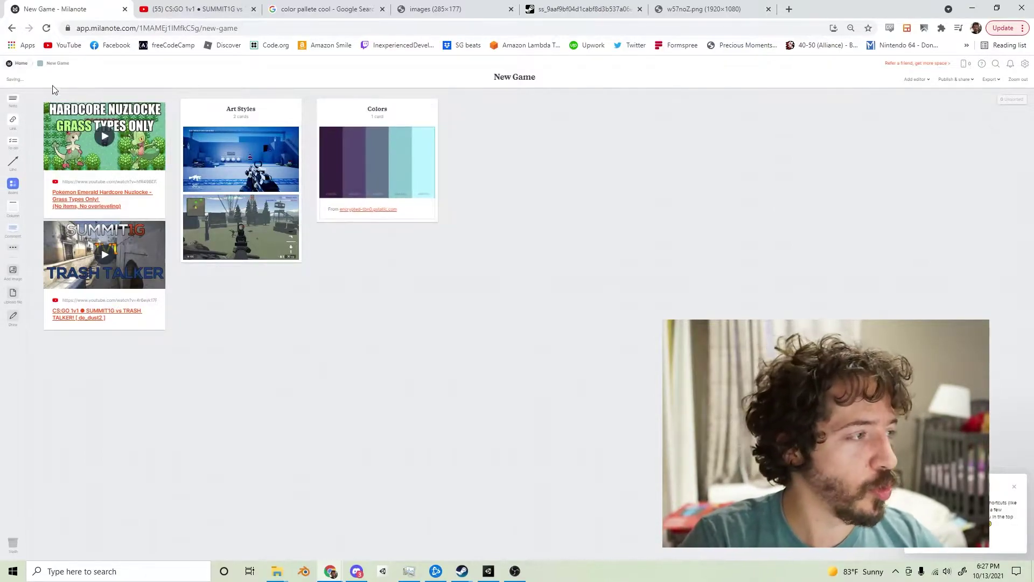
- Add a second Colors link card and copy the Cool Blue Color Scheme image address
left_click_drag(13, 124, 371, 229)
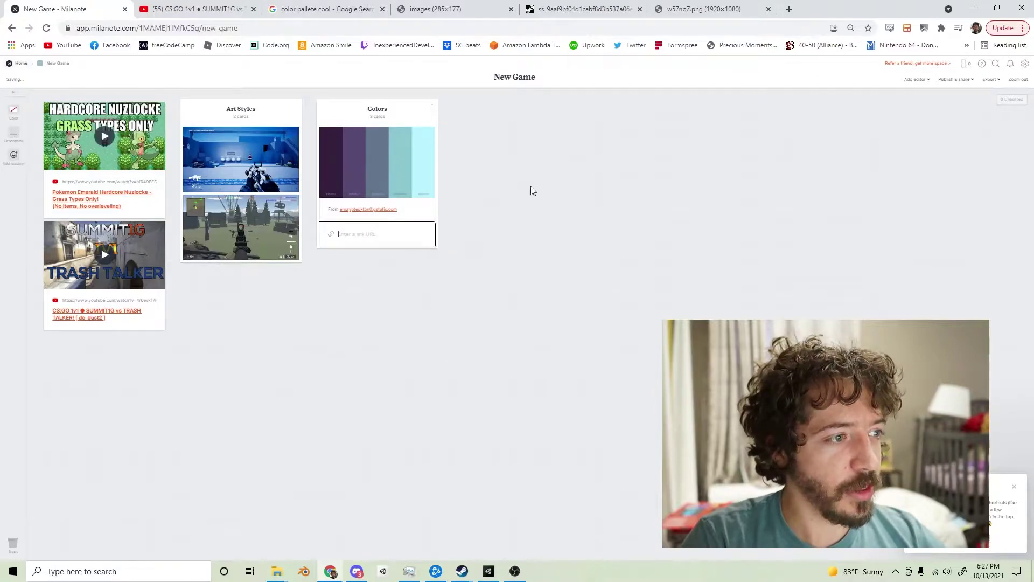
left_click(737, 4)
left_click(436, 9)
left_click(327, 9)
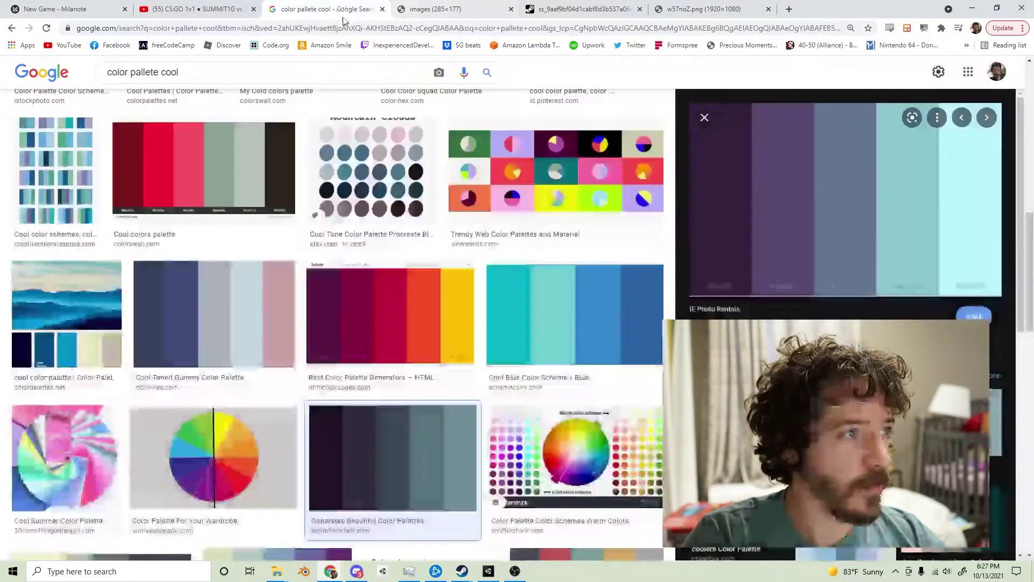
scroll(426, 335, "down", 1)
left_click(560, 157)
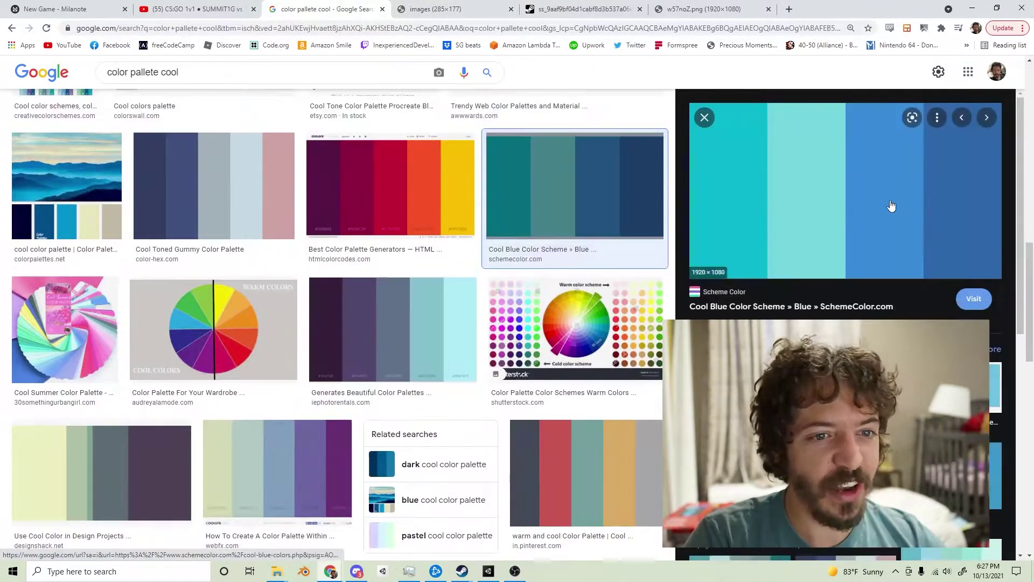
right_click(880, 221)
left_click(927, 334)
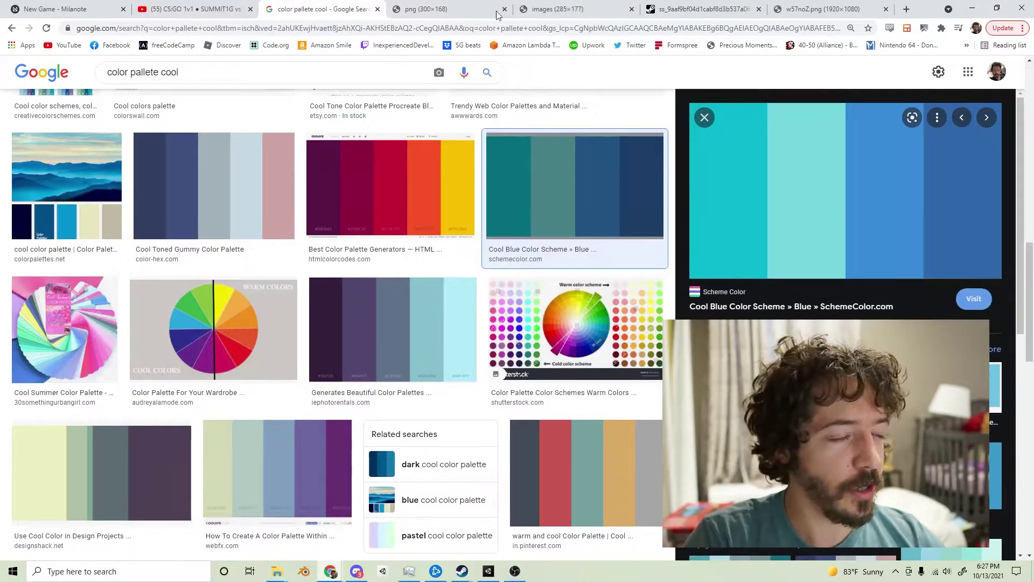
left_click(453, 10)
left_click(388, 26)
left_click(70, 9)
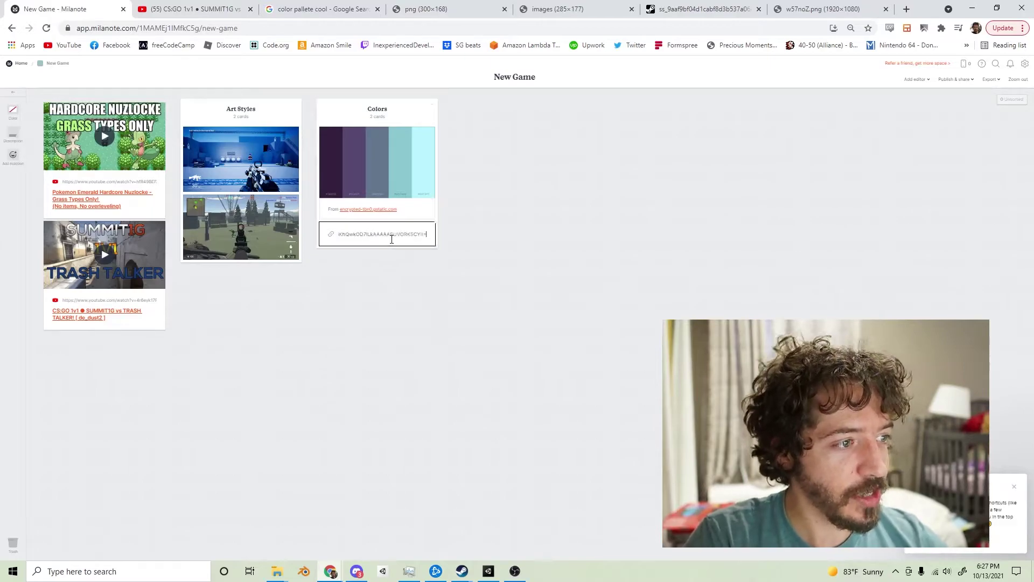
- Fix the invalid second link card by re-pasting the copied image address
key("Return")
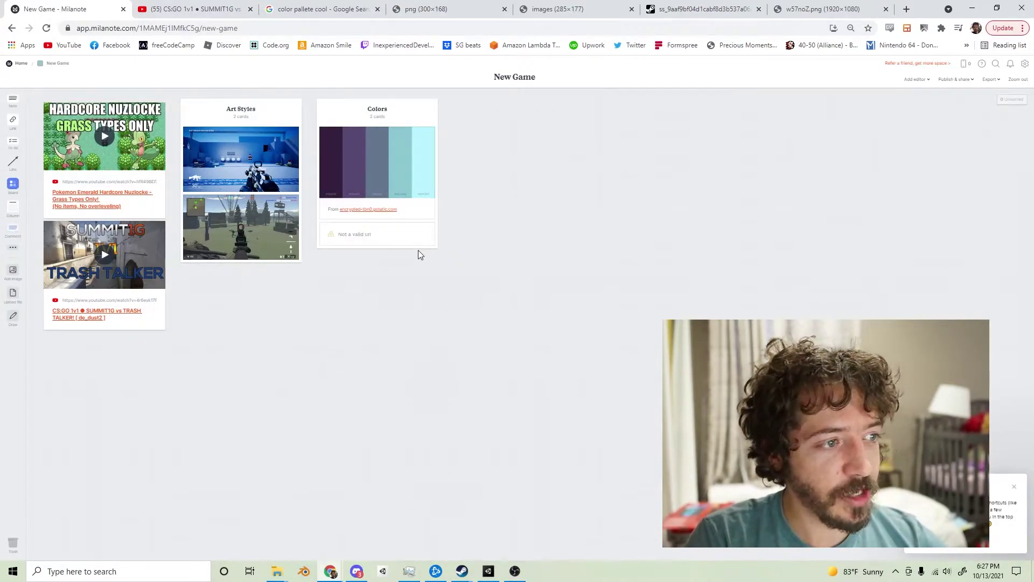
double_click(402, 239)
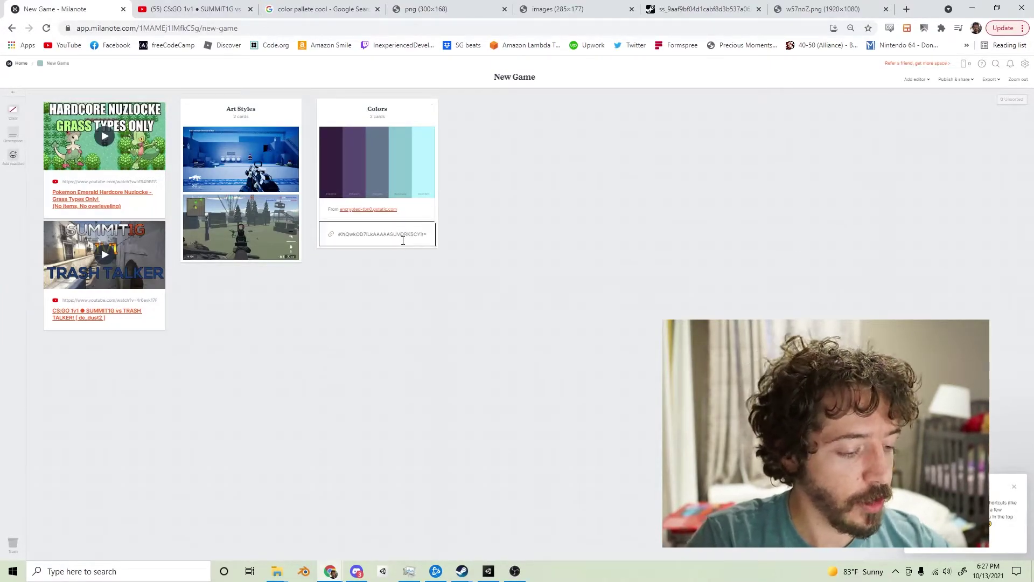
left_click(420, 257)
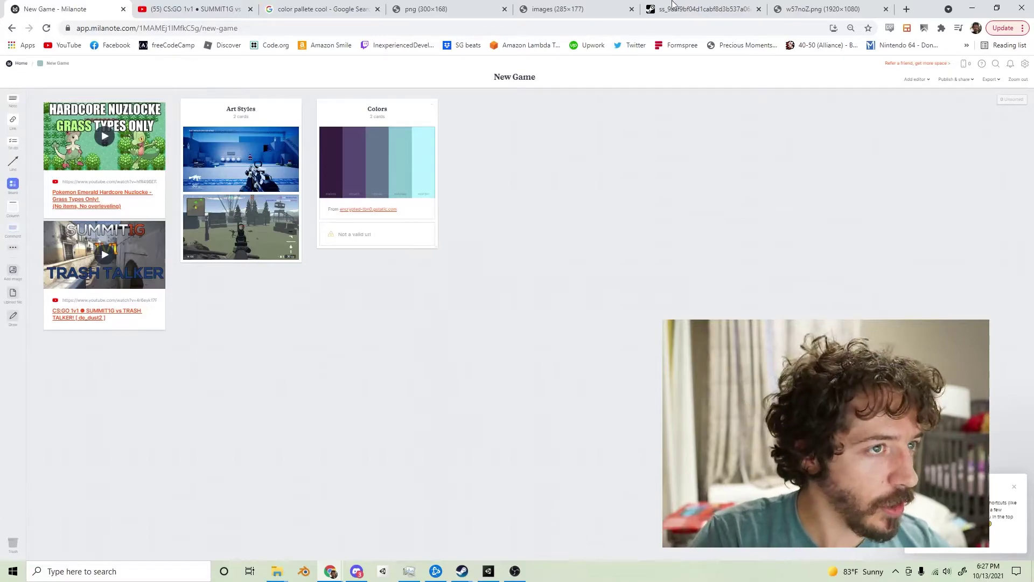
left_click(357, 237)
key("Escape")
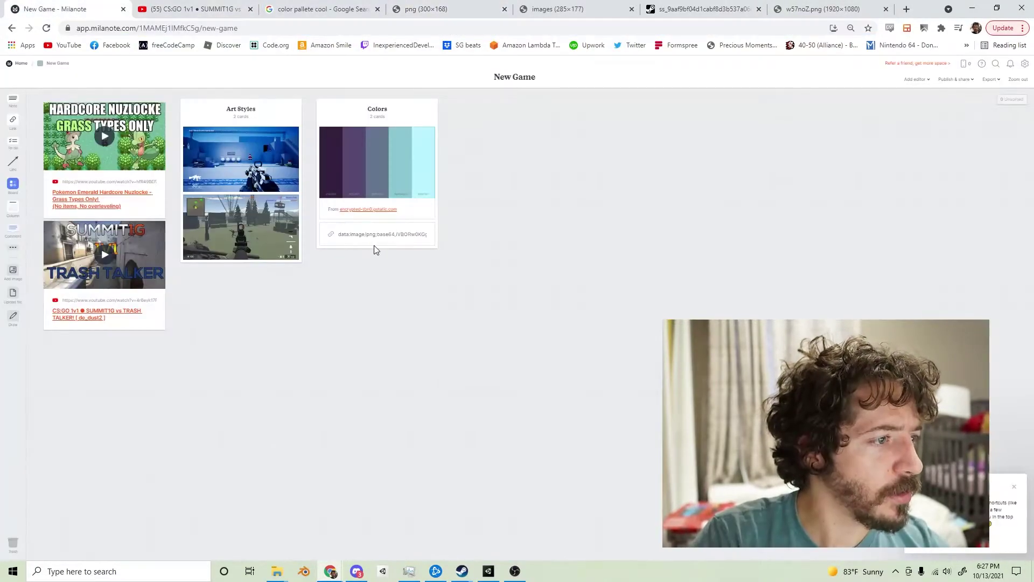
left_click(375, 236)
key("ctrl+a")
key("ctrl+v")
key("Return")
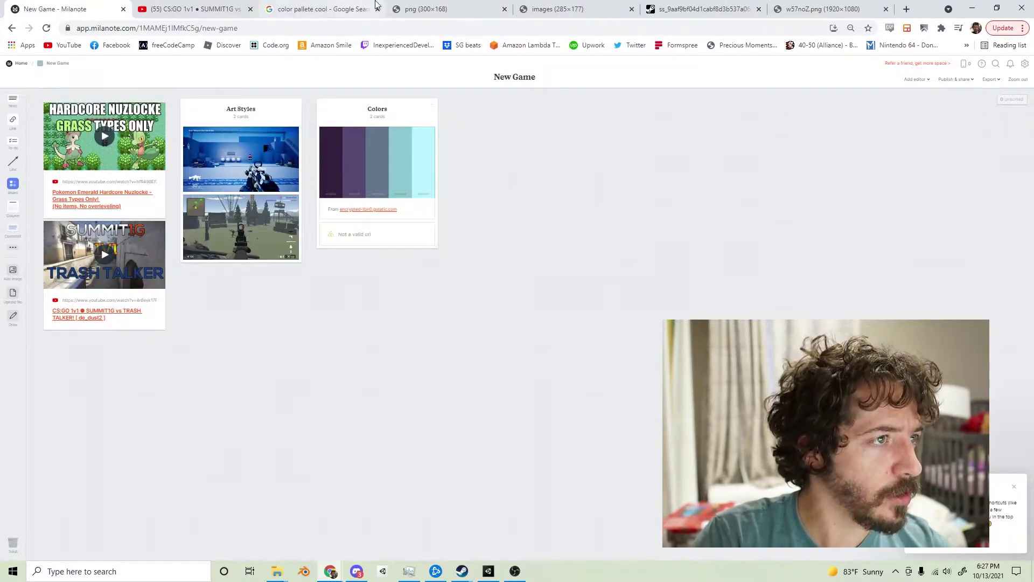
- Close the blue palette image tab and return to the palette search results
left_click(401, 9)
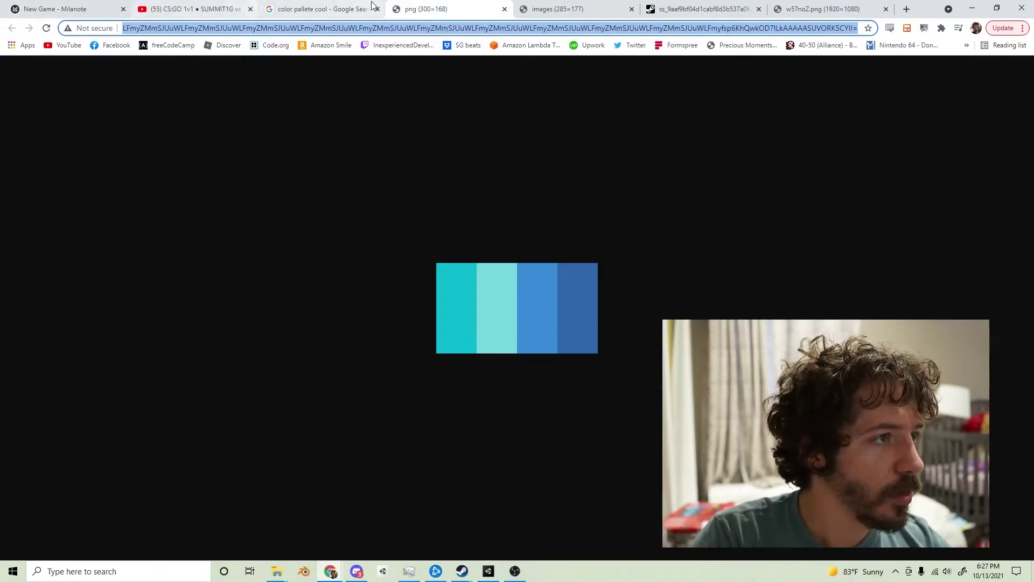
key("ctrl+w")
left_click(324, 9)
- Open the pale green-to-purple webfx palette image in its own tab, copy its address, and return to the board
left_click(138, 484)
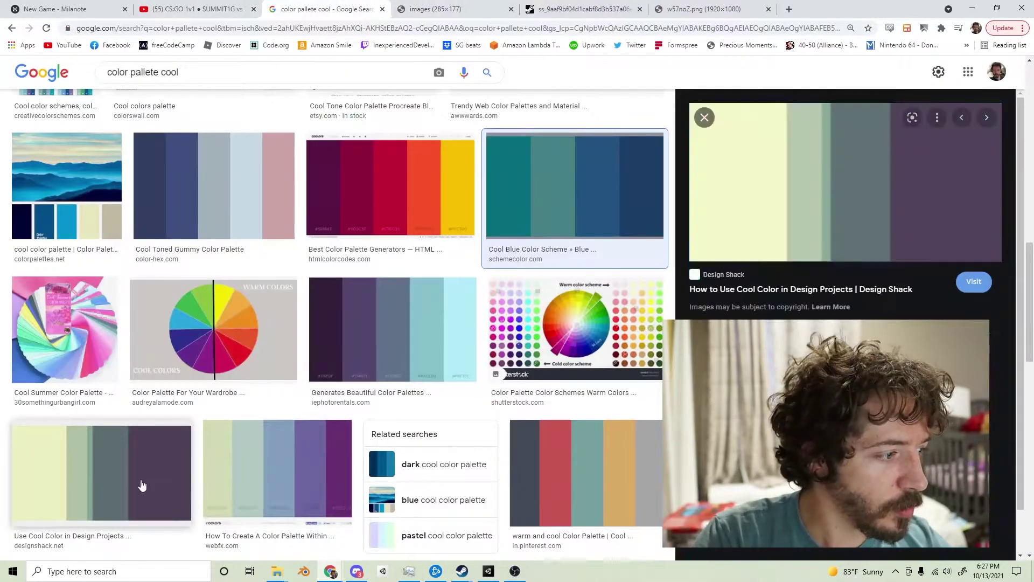
left_click(247, 431)
right_click(890, 135)
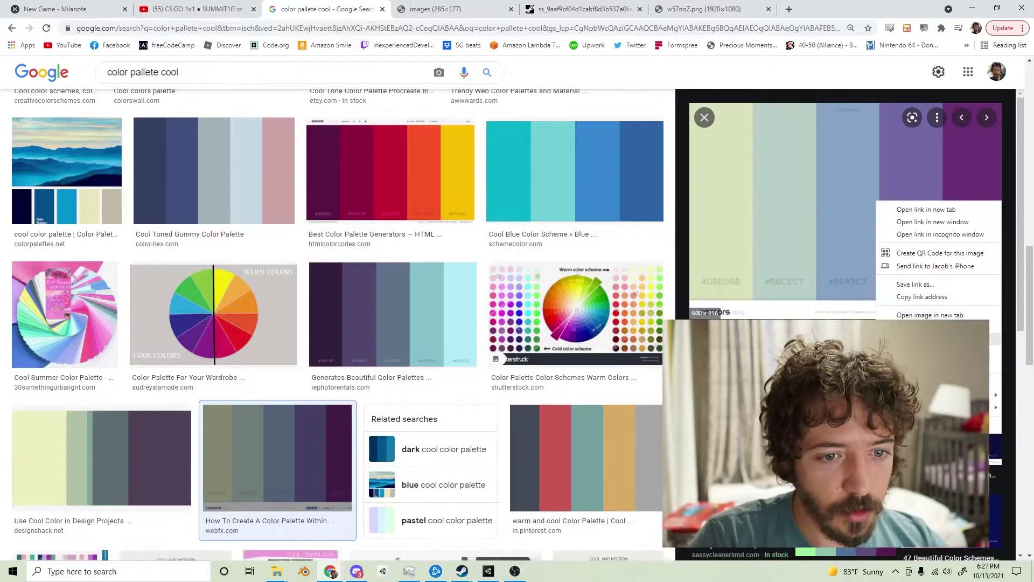
left_click(916, 237)
left_click(450, 10)
left_click(260, 44)
left_click(259, 29)
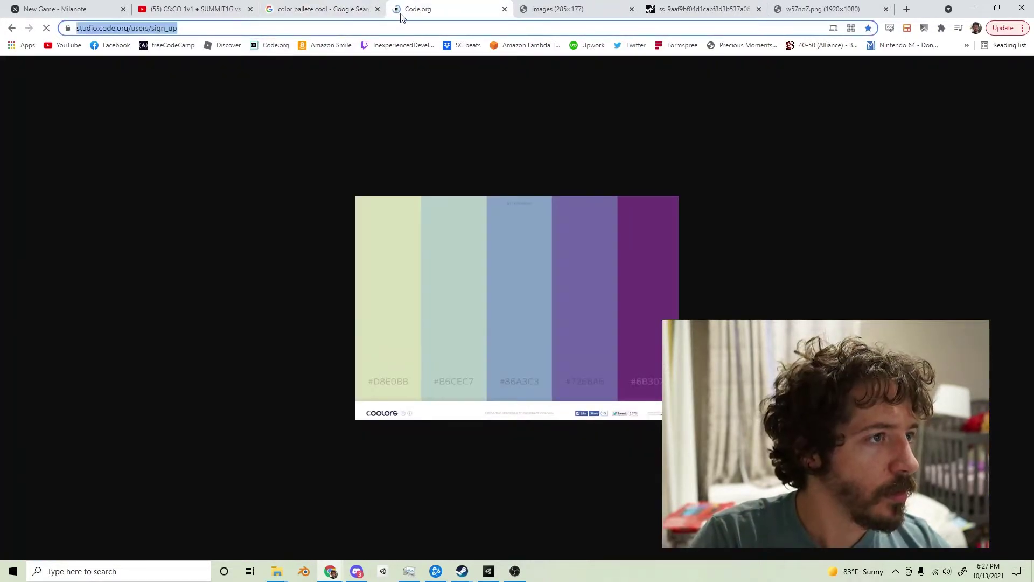
key("alt+Left")
key("ctrl+2")
key("ctrl+4")
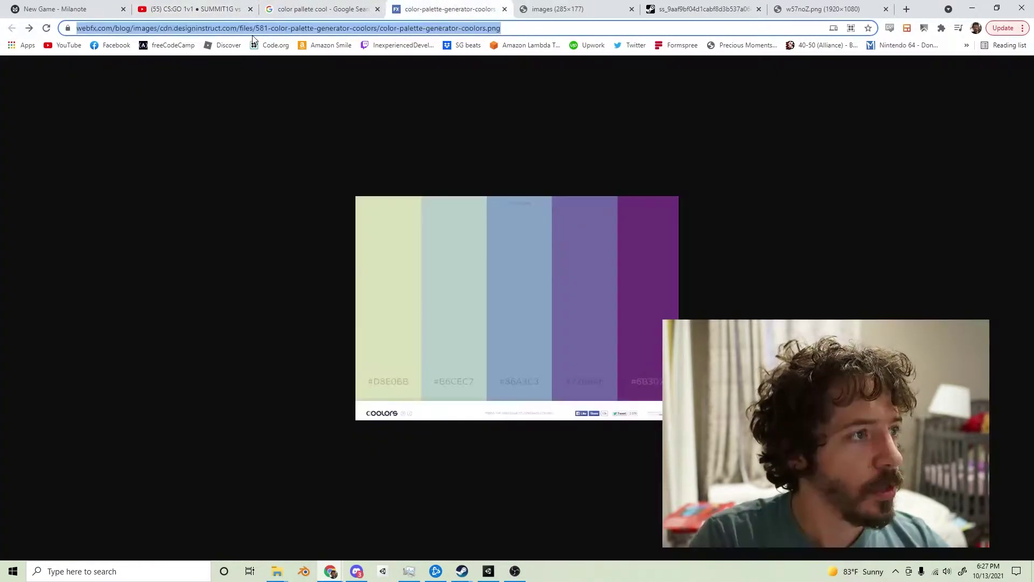
key("ctrl+1")
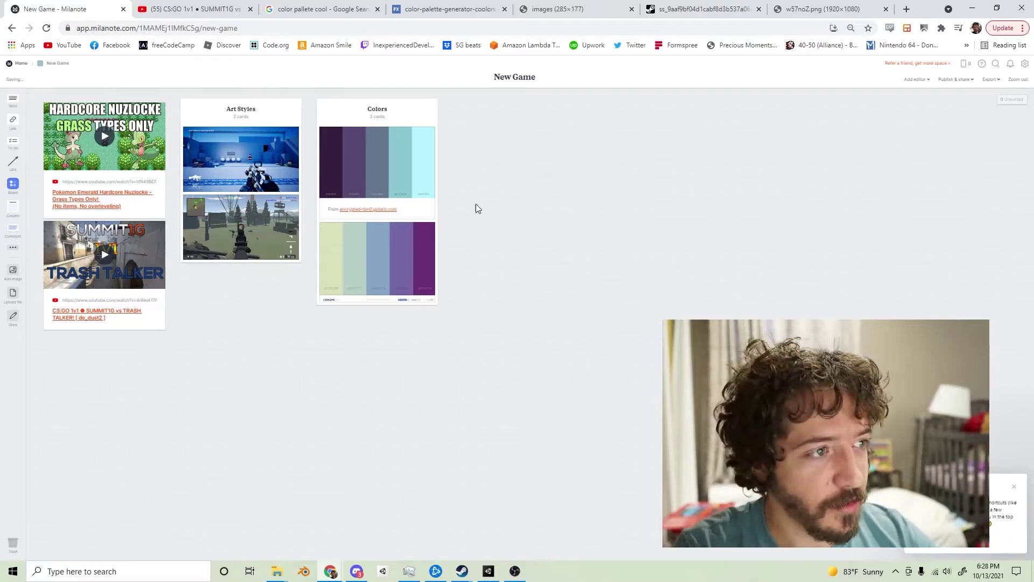
- Nudge the Colors column left and add a new column titled Guns to its right
left_click_drag(340, 113, 324, 116)
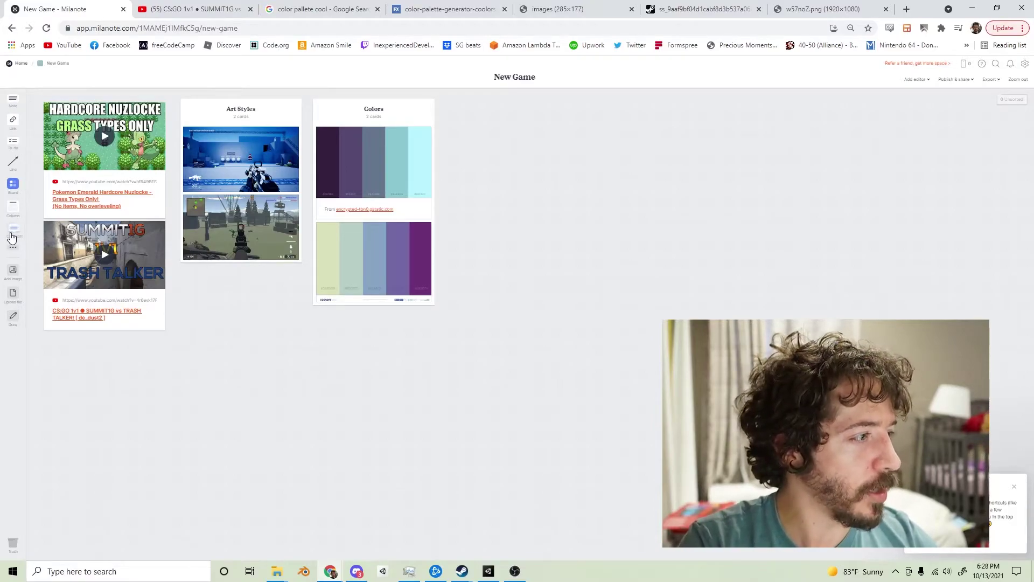
left_click_drag(15, 222, 587, 125)
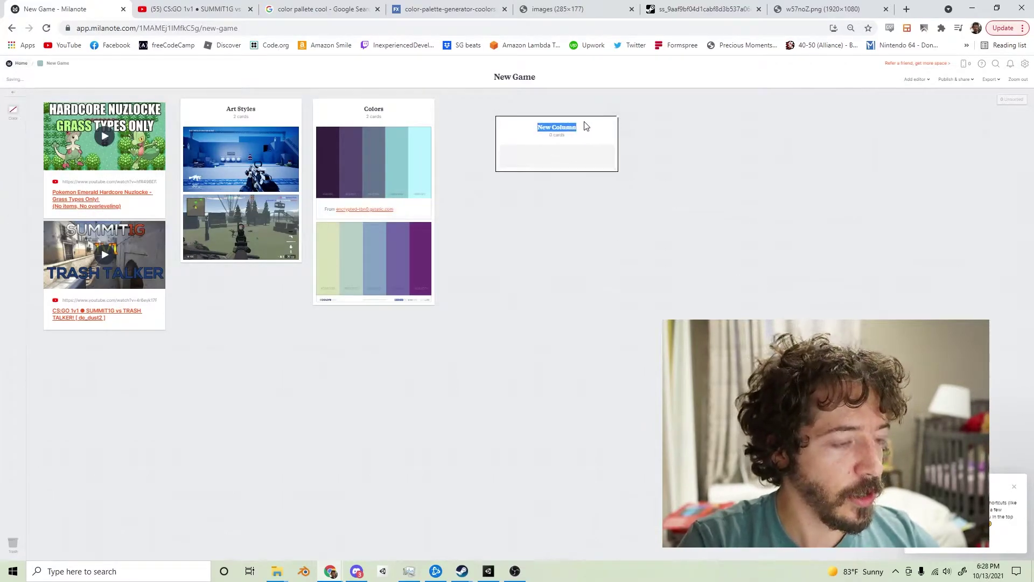
type("Guns")
key("Escape")
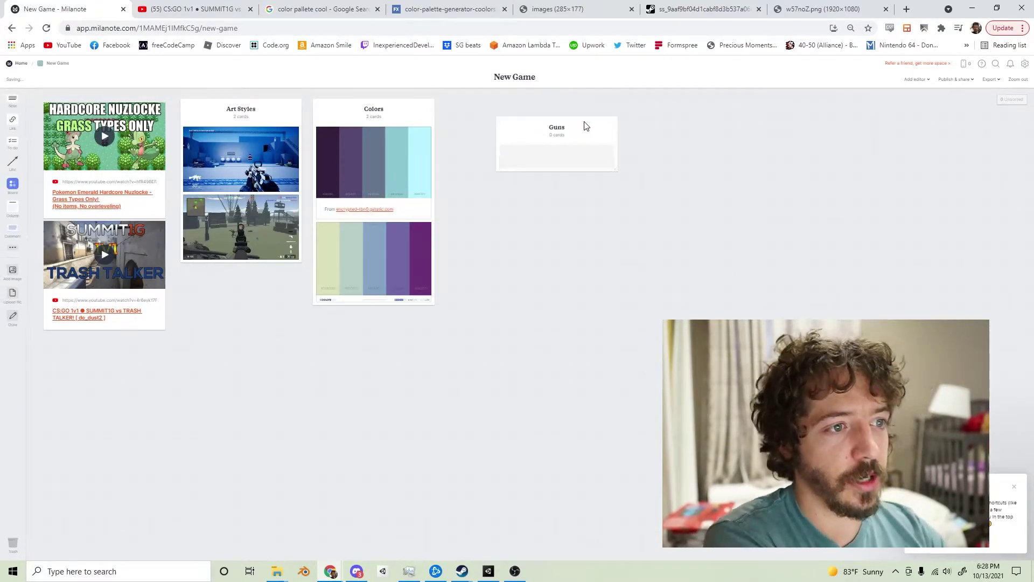
left_click(824, 9)
- Close the leftover screenshot tabs and search Google Images for 'low poly guns'
left_click(887, 9)
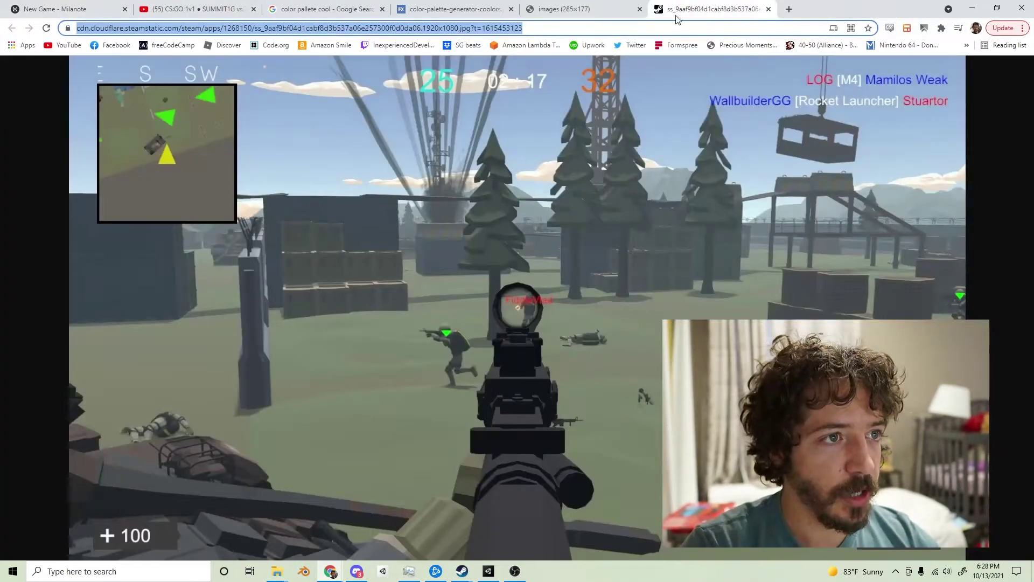
left_click(759, 9)
middle_click(541, 10)
left_click(323, 9)
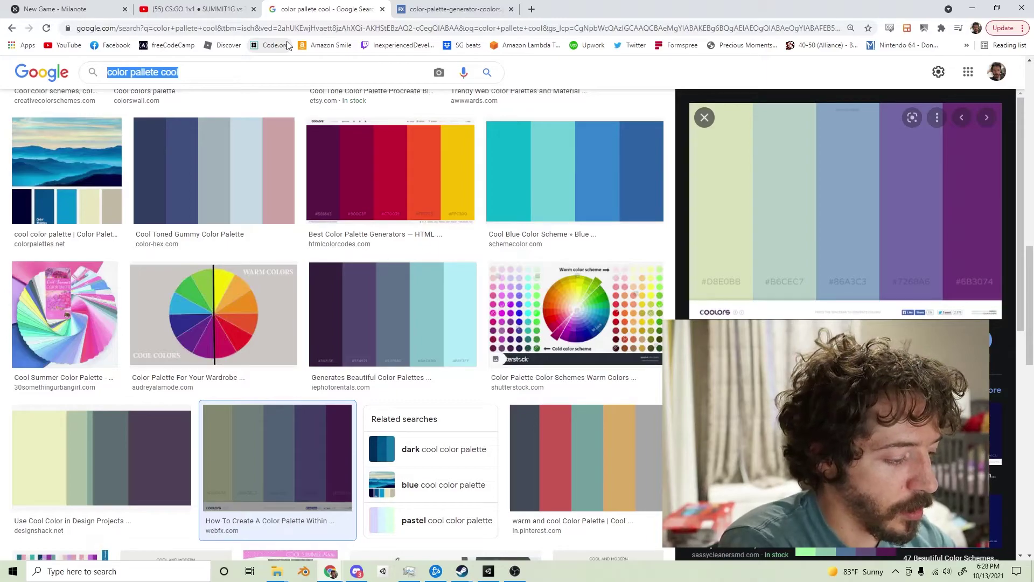
type("low poly guns")
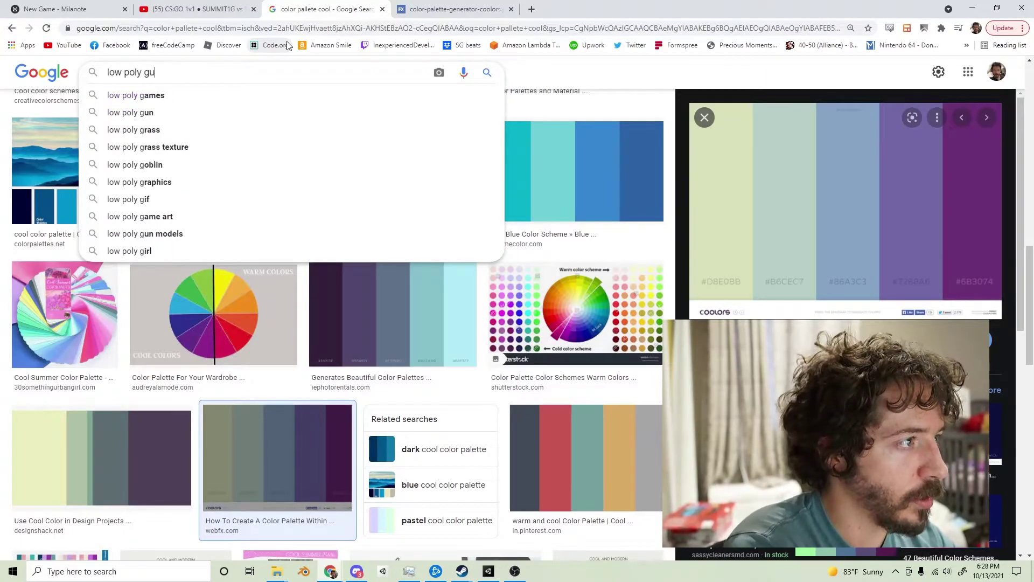
key("Return")
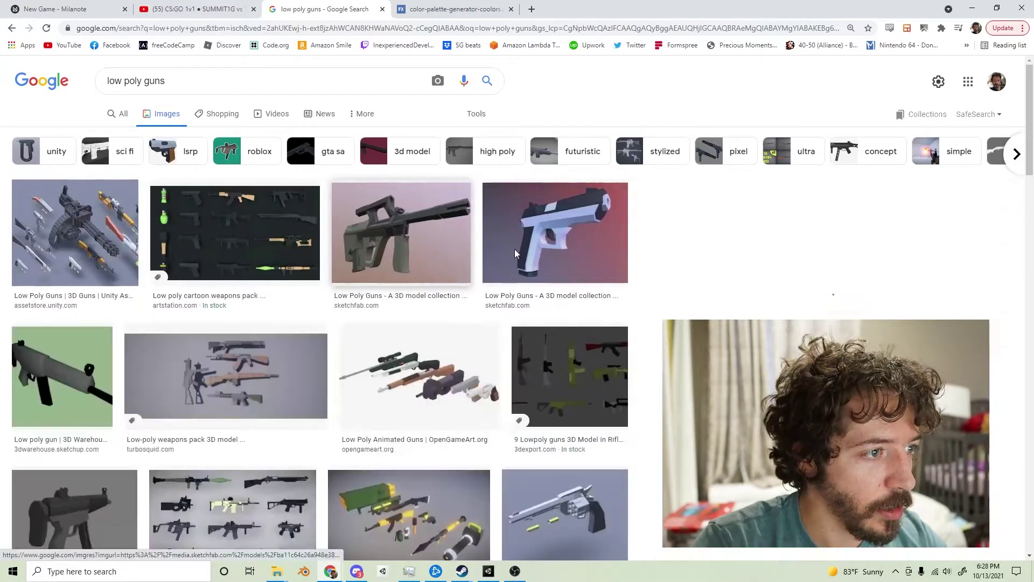
- Open the grey low poly rifle image in its own tab
left_click(401, 232)
right_click(844, 169)
left_click(884, 284)
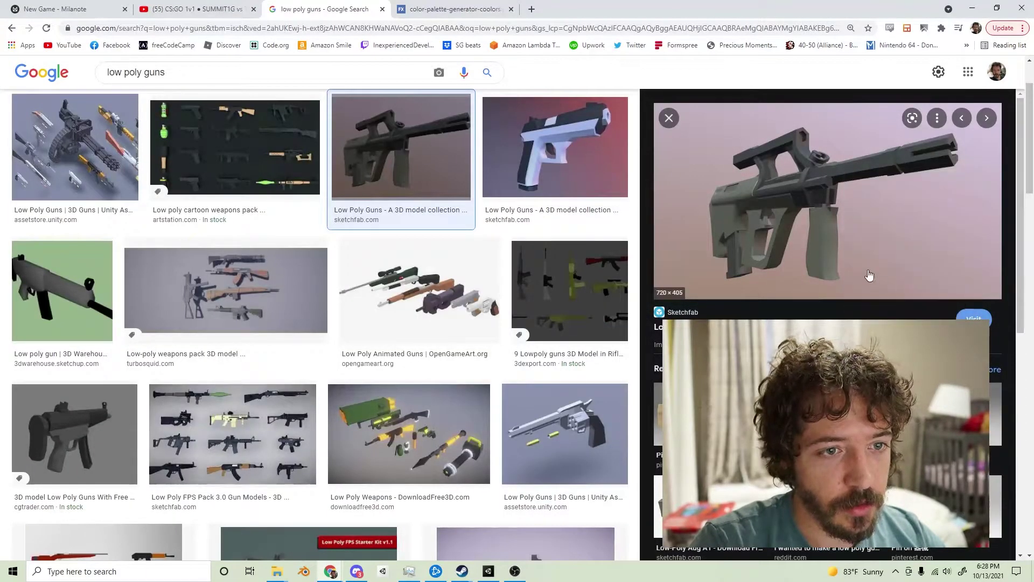
left_click(452, 8)
- Add a link card to the Guns column and paste the rifle image address into it
left_click(194, 8)
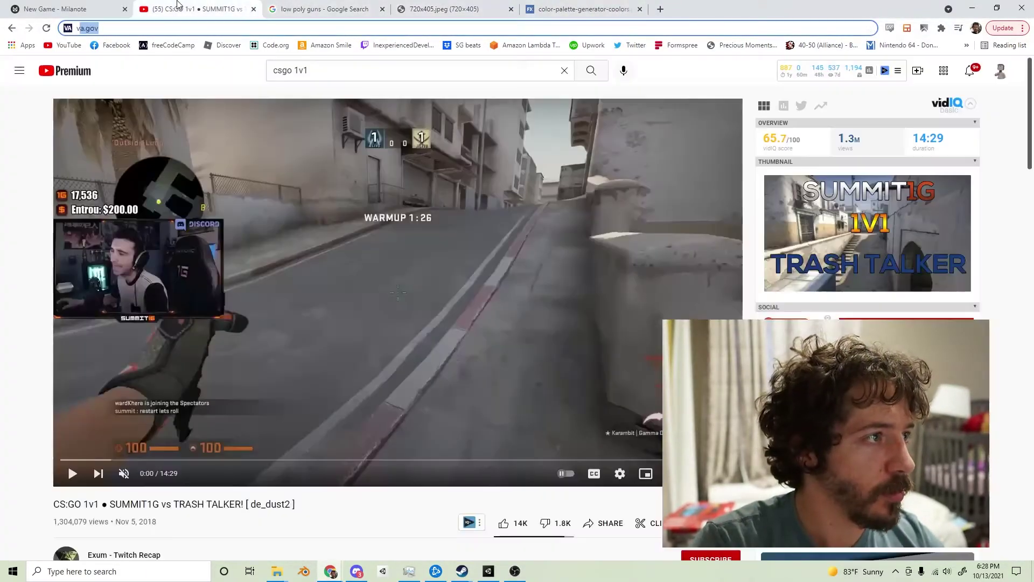
left_click(54, 9)
left_click_drag(13, 119, 521, 136)
key("ctrl+v")
- Commit the pasted link so the rifle image shows as a card in Guns
key("Return")
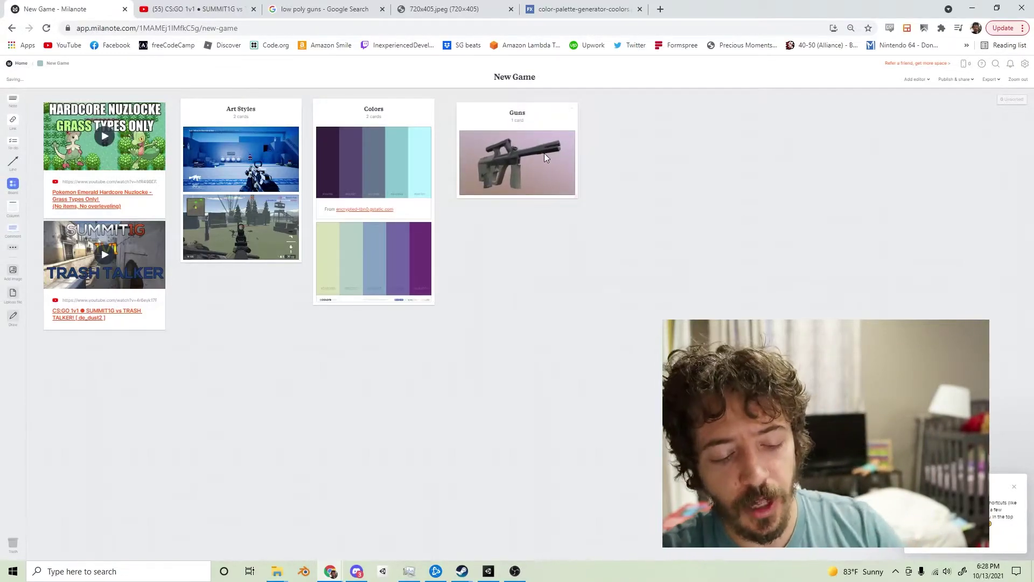